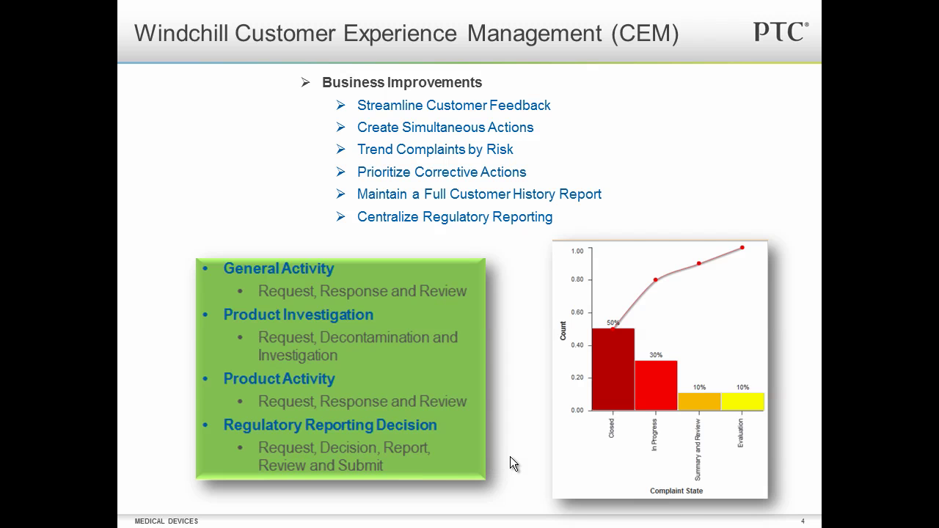
- End the slide show, switch to Windchill in Firefox, and run the saved All Complaints report in a maximized window
key("Escape")
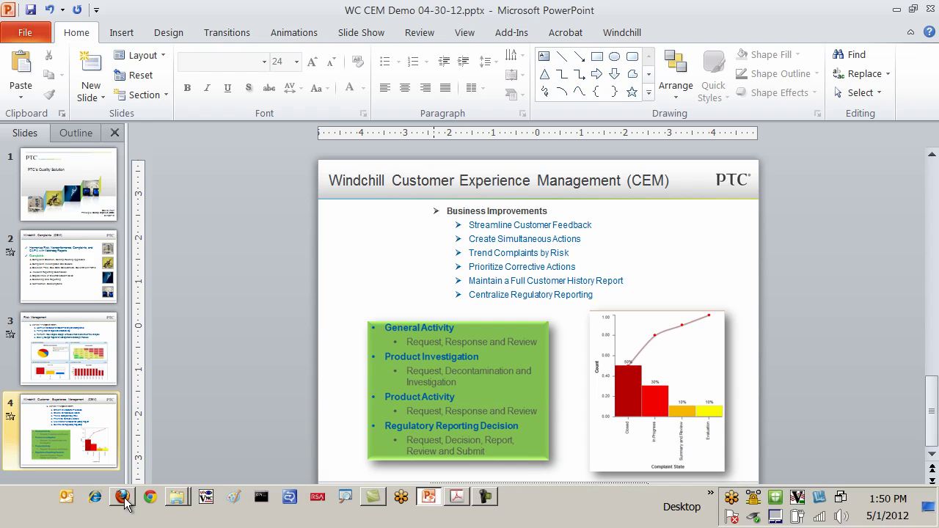
left_click(122, 496)
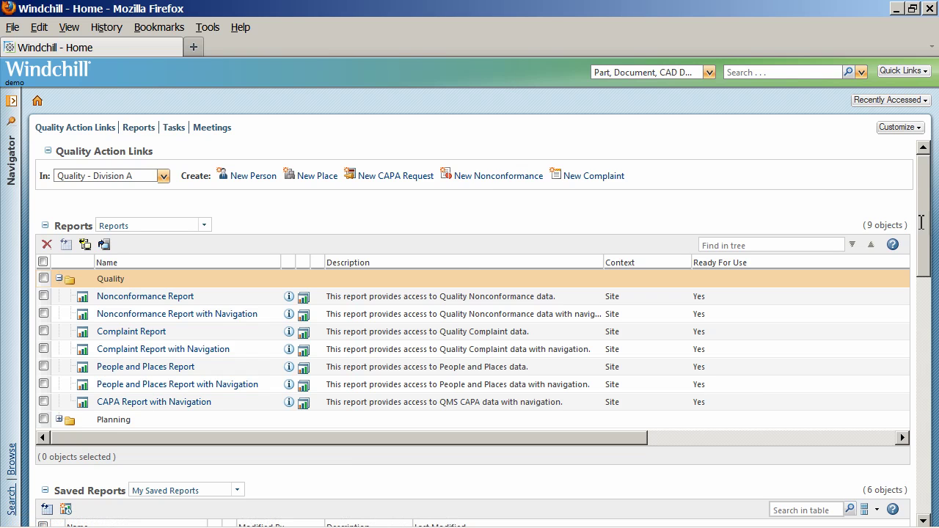
left_click_drag(927, 228, 925, 261)
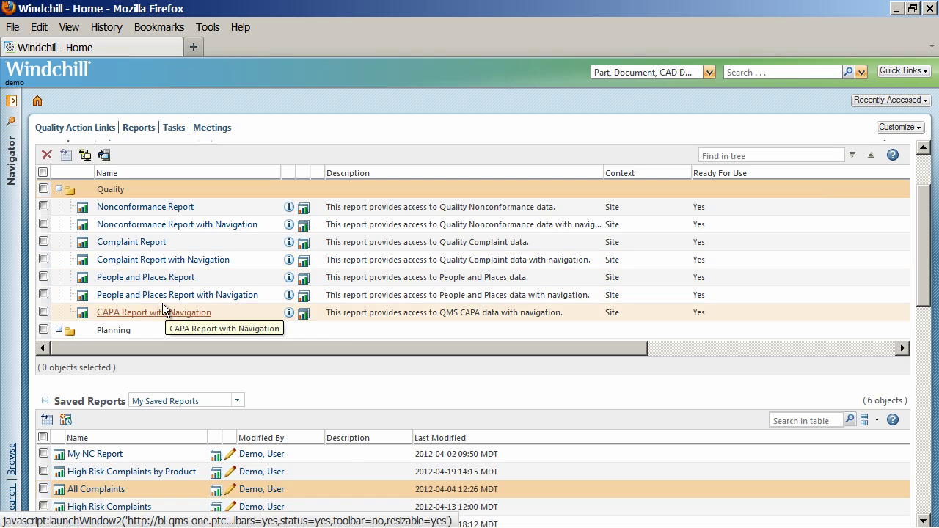
scroll(476, 275, "up", 2)
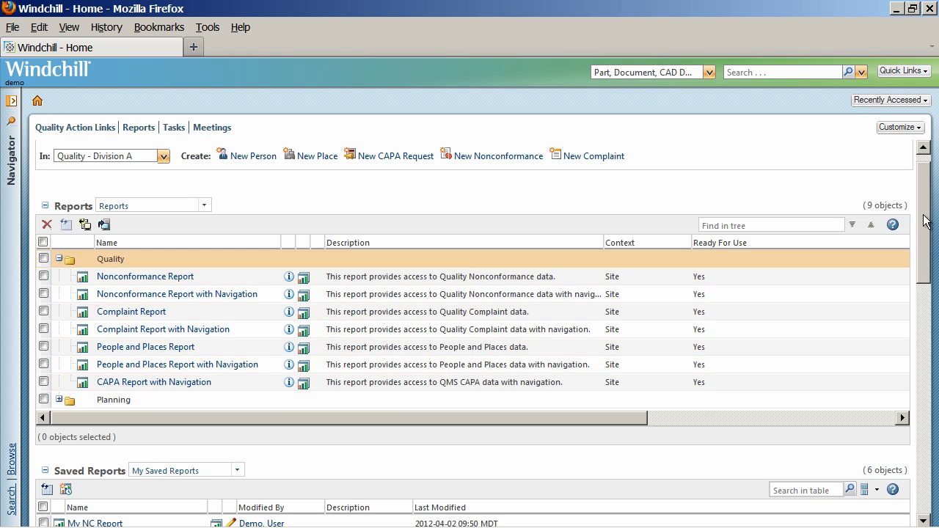
scroll(925, 222, "down", 5)
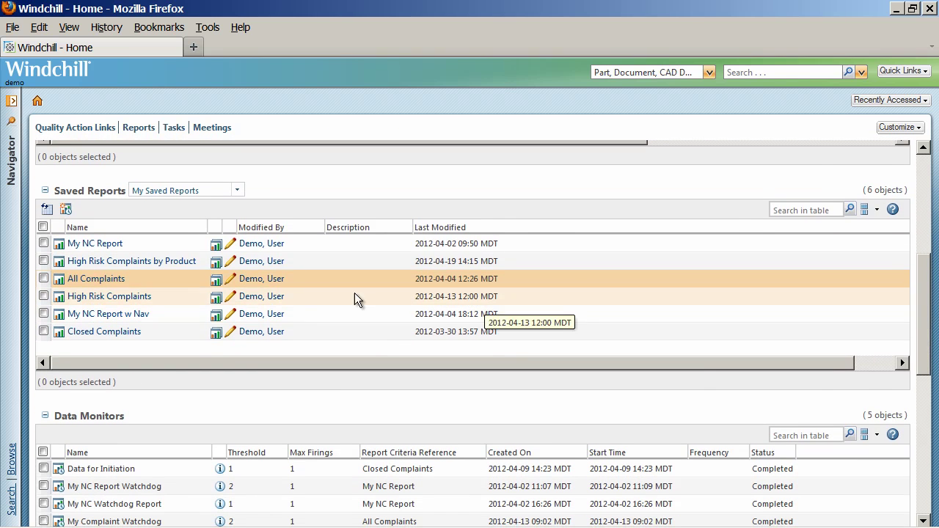
left_click(216, 283)
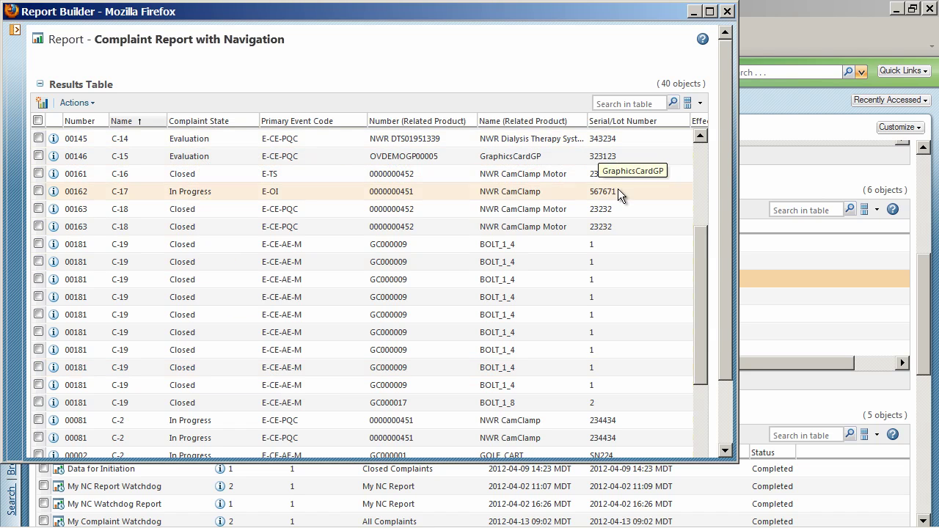
left_click(709, 11)
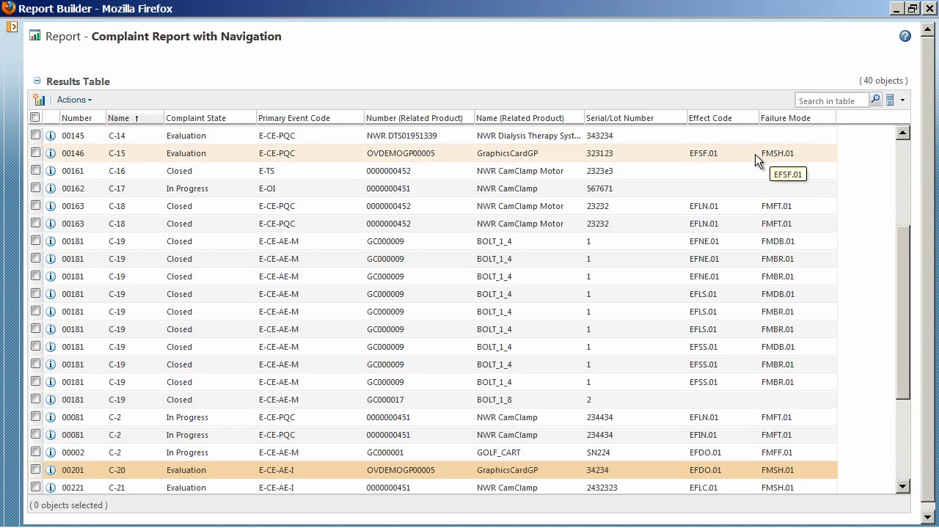
- Create a new chart of the Complaint State column as a pie chart with data labels shown
left_click(40, 107)
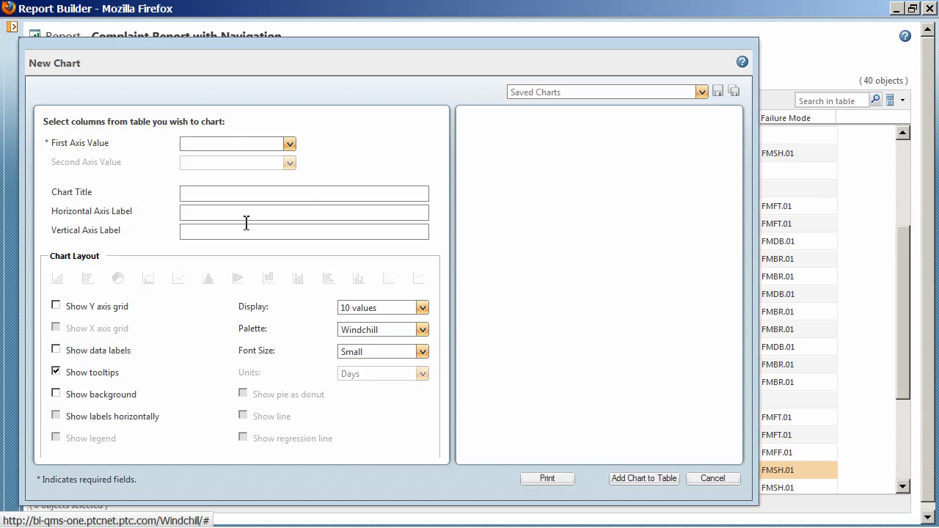
left_click(289, 145)
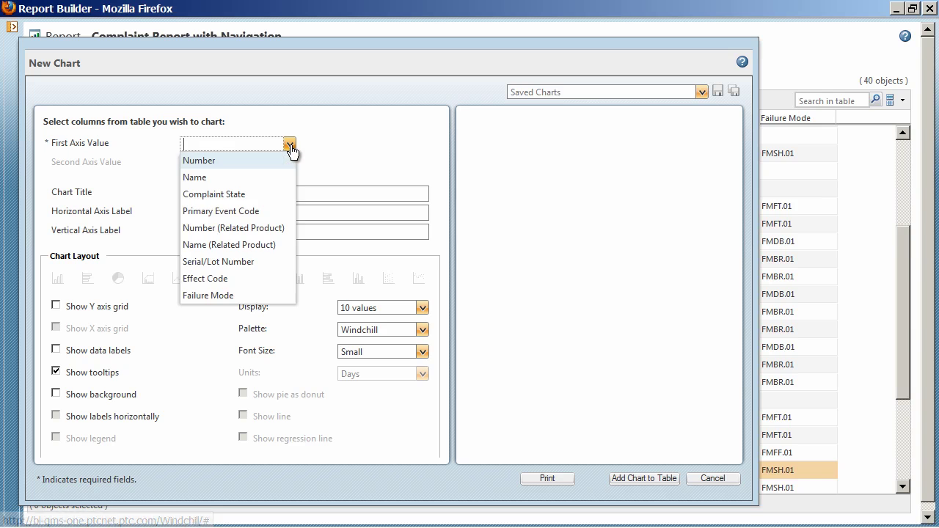
left_click(229, 199)
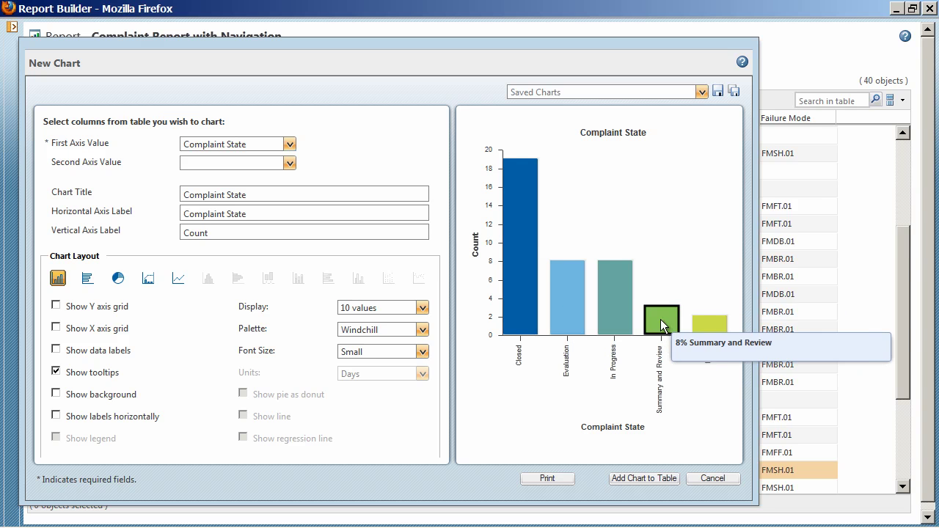
left_click(118, 278)
left_click(56, 350)
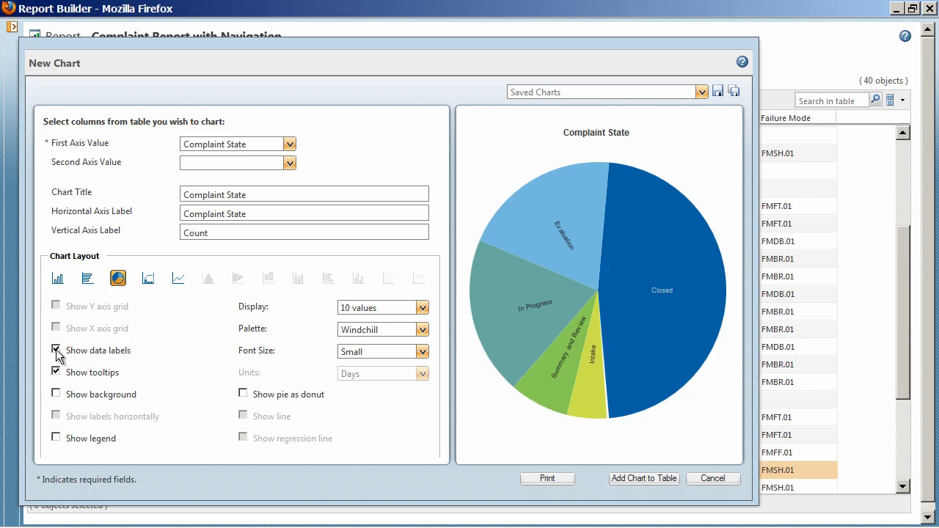
- Set the chart's font size to Large and its palette to CUD Compliant, keeping the display at 10 values
left_click(402, 352)
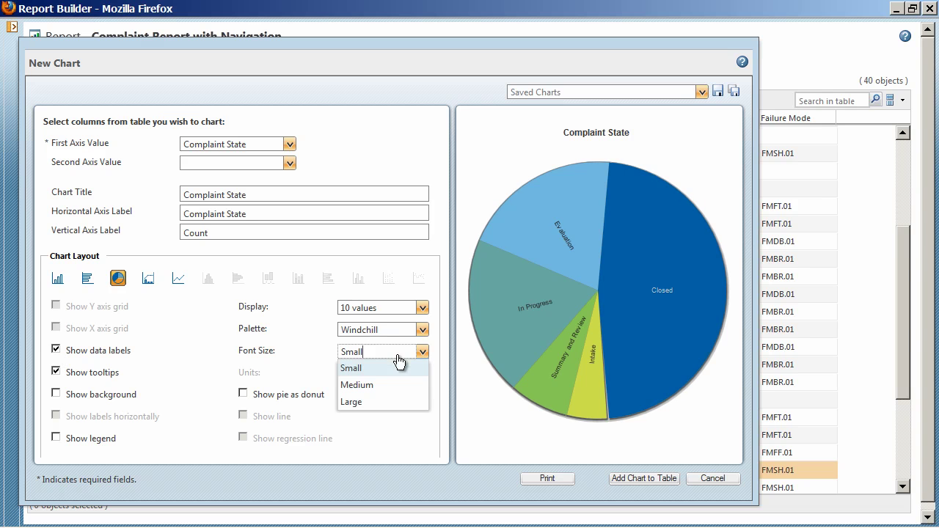
left_click(388, 402)
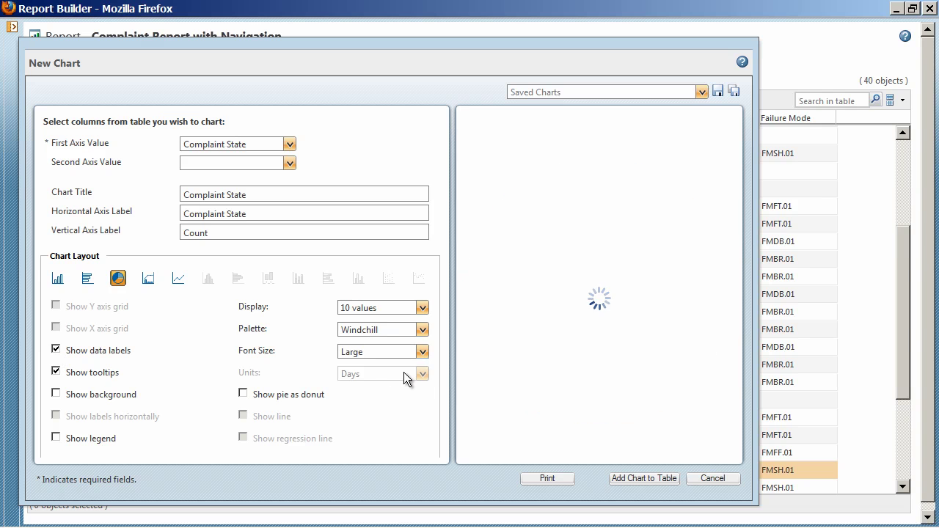
left_click(421, 308)
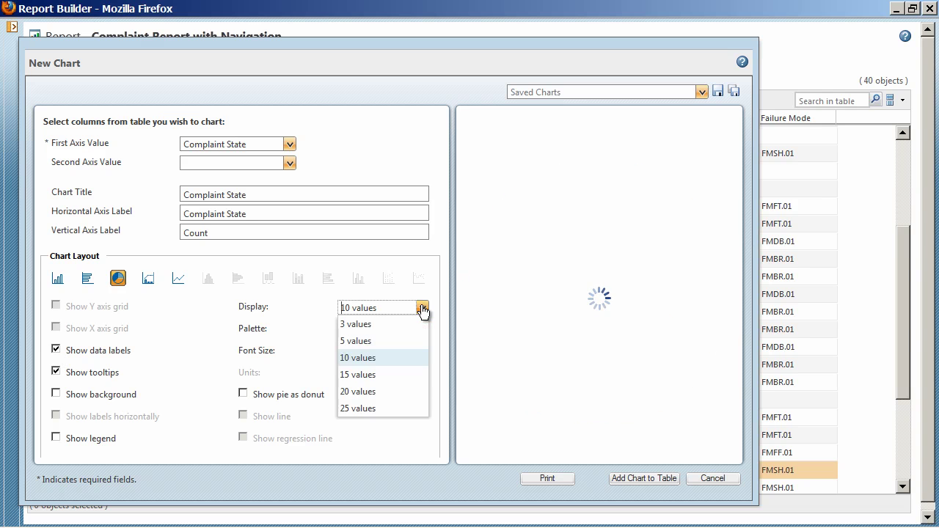
left_click(326, 359)
left_click(422, 330)
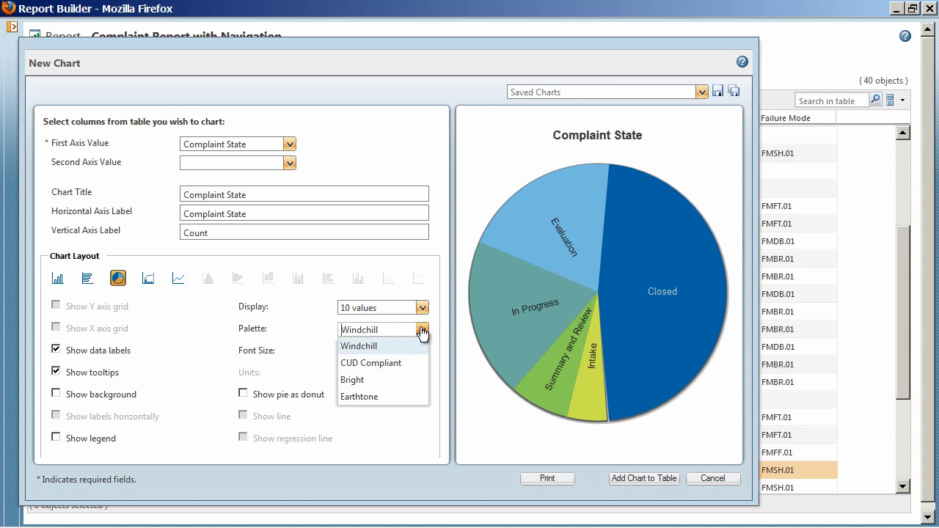
left_click(393, 364)
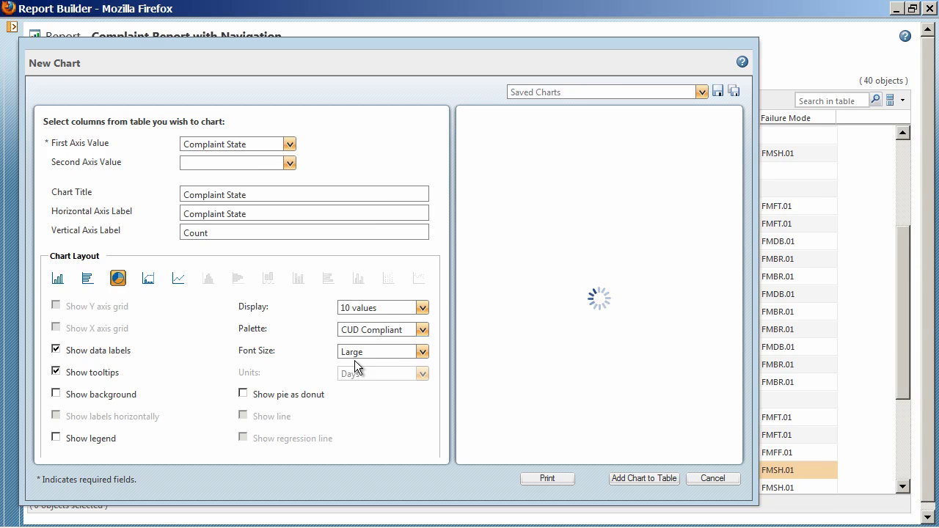
- Look over the list of saved charts without choosing one, and add the Complaint State pie chart to the report table
mouse_move(540, 395)
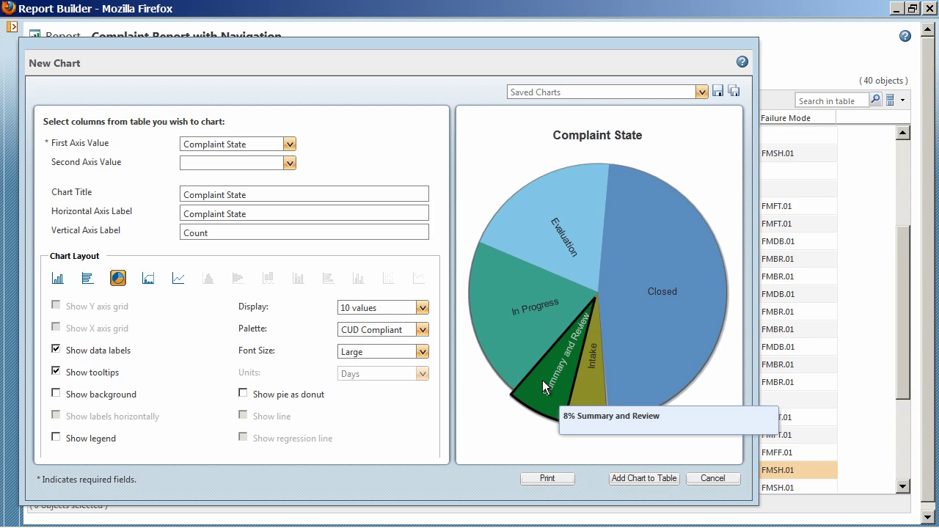
mouse_move(630, 272)
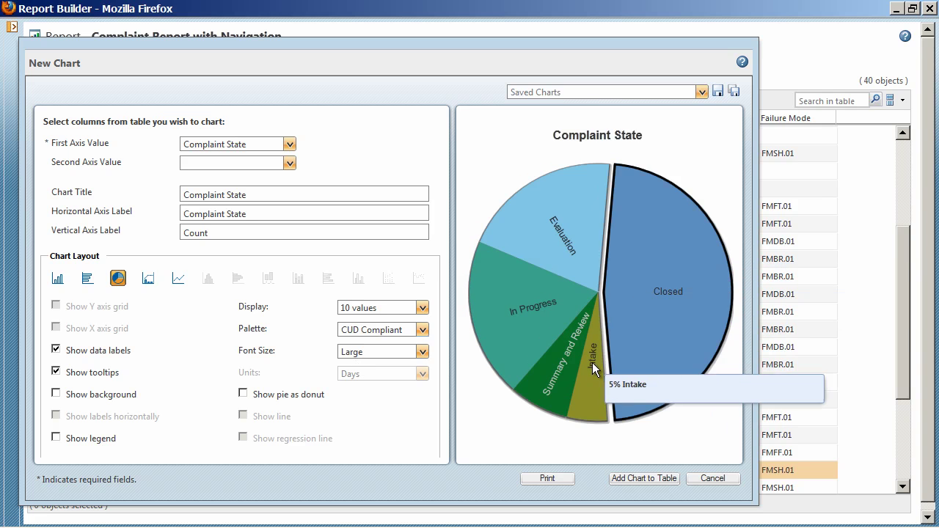
mouse_move(541, 353)
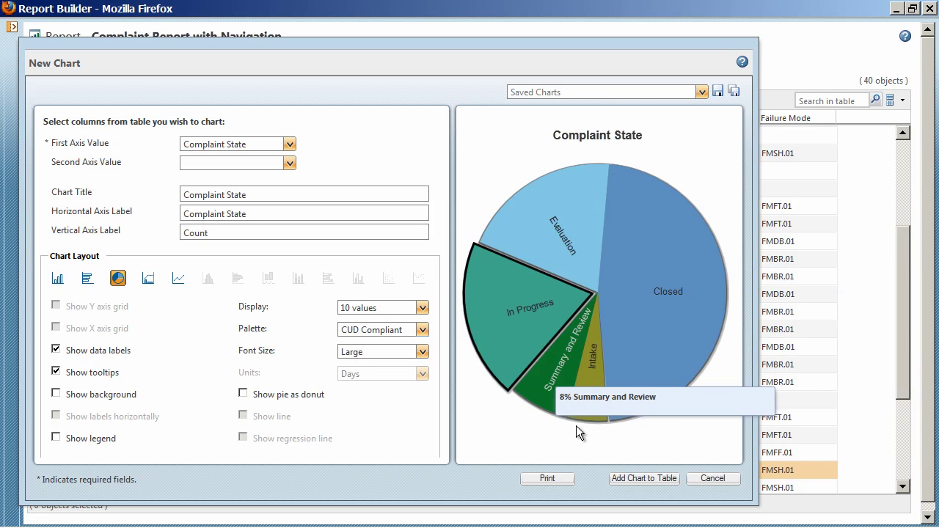
left_click(702, 93)
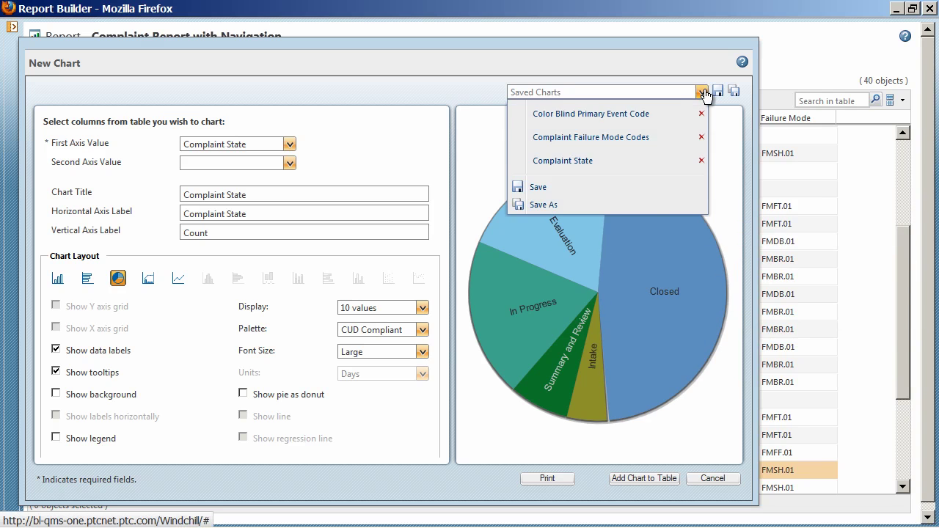
left_click(496, 99)
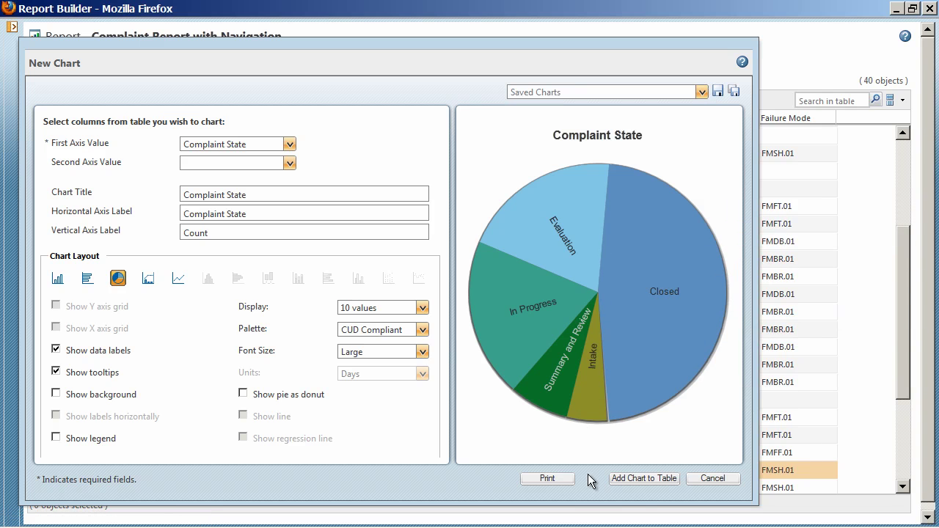
left_click(642, 479)
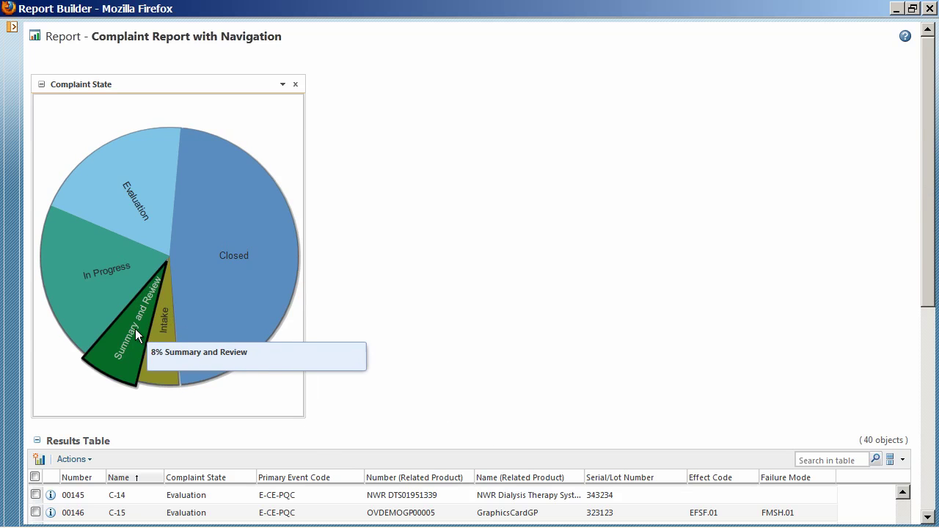
- Filter the results table to the complaints in the Evaluation state using the pie chart
mouse_move(221, 269)
scroll(928, 251, "down", 8)
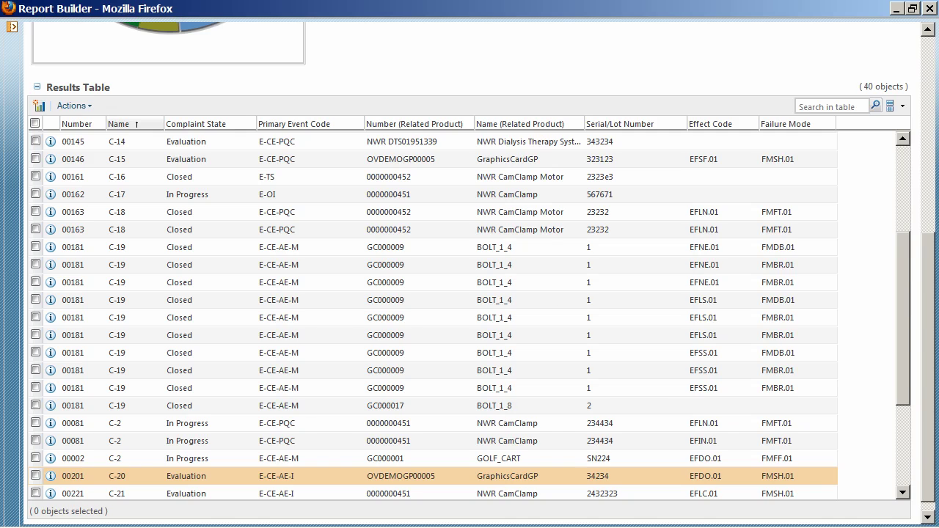
scroll(928, 252, "up", 8)
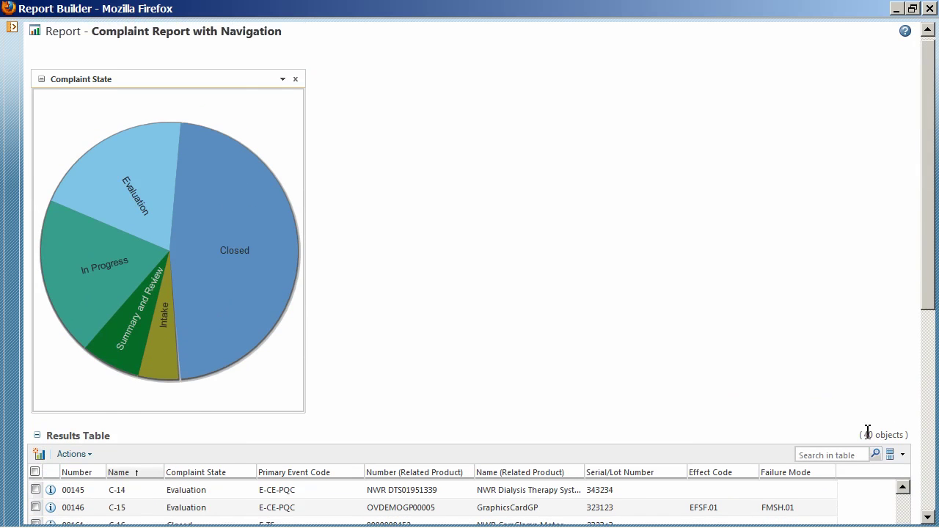
mouse_move(127, 245)
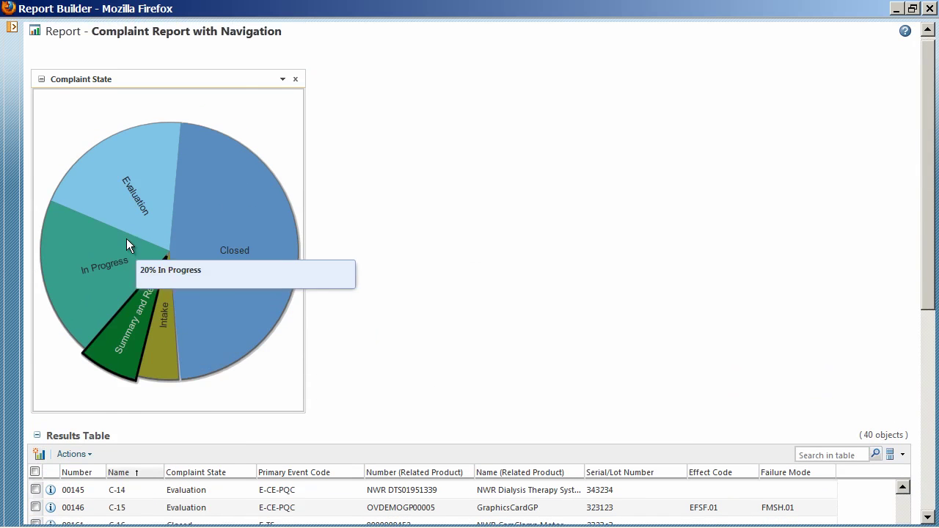
mouse_move(137, 206)
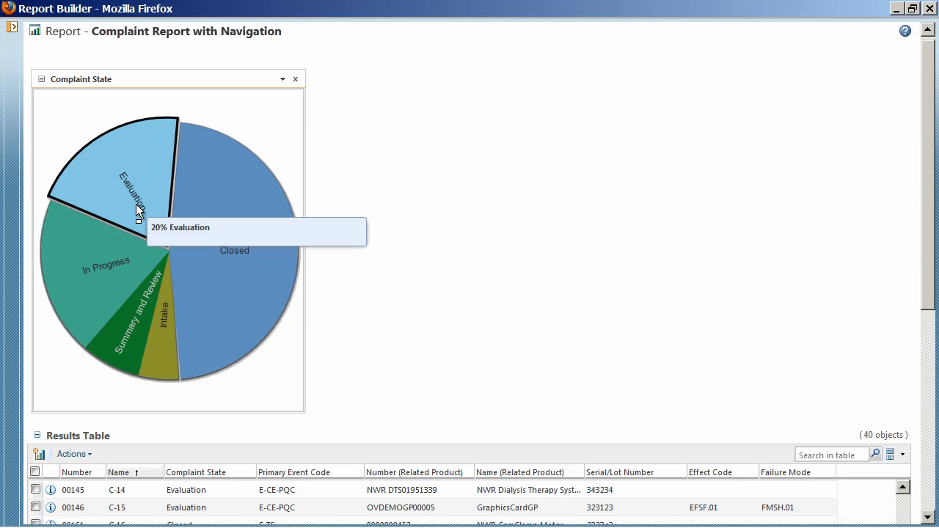
left_click(137, 209)
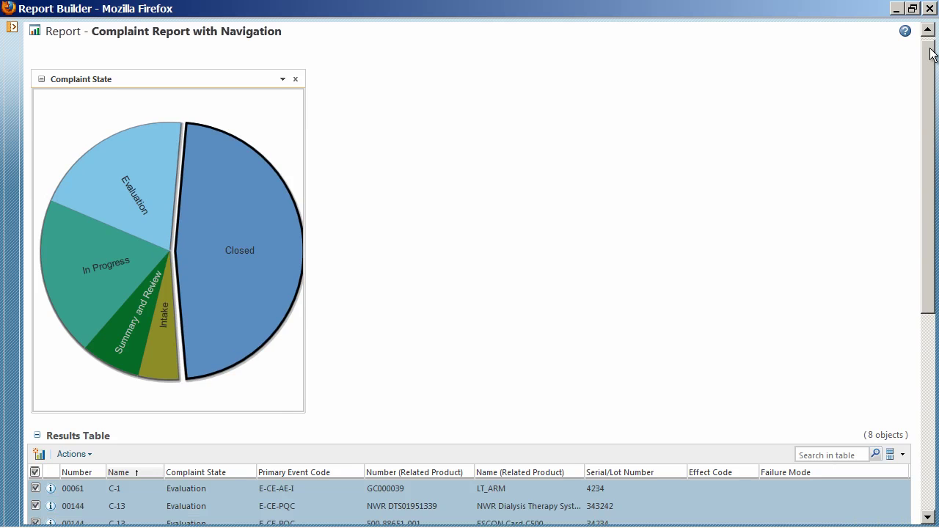
- Open complaint C-20, 00201, review its members by role and the actions available for the Complaint Evaluator's member, and close the complaint
left_click_drag(931, 53, 931, 166)
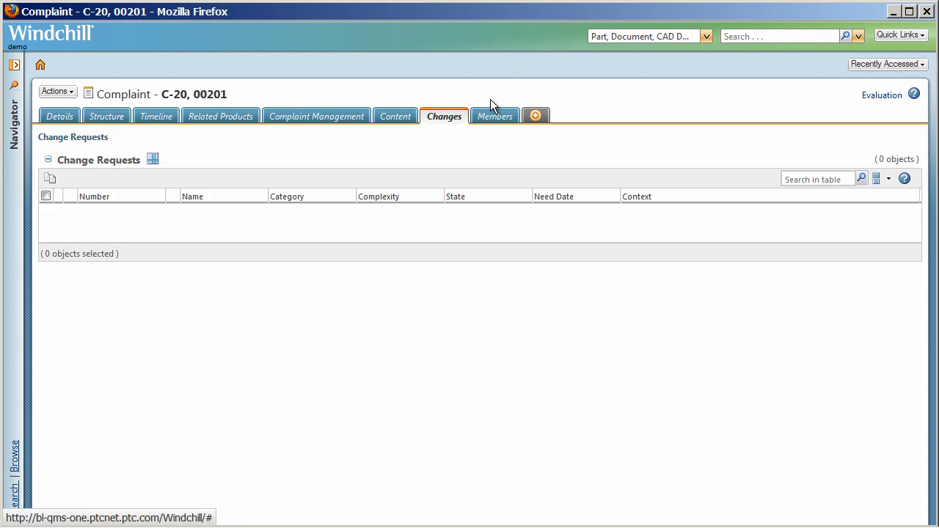
left_click(506, 116)
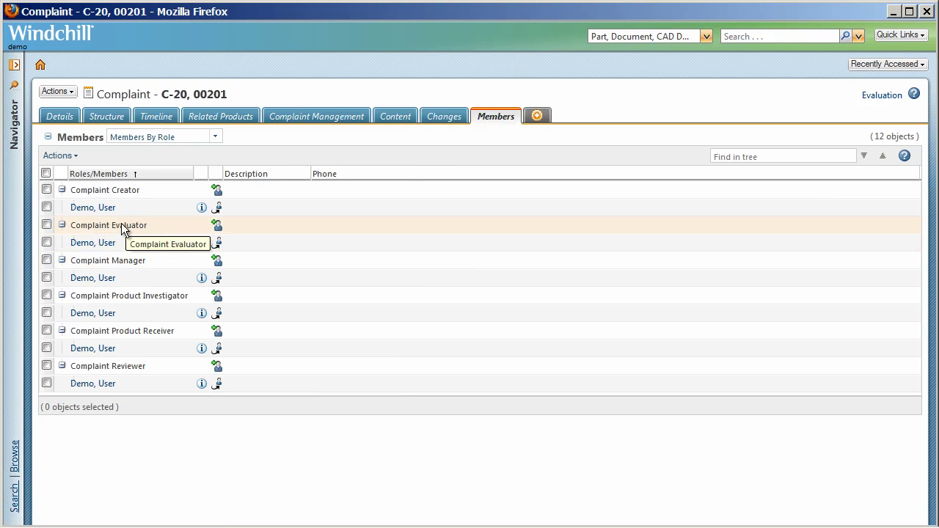
left_click(47, 242)
left_click(59, 156)
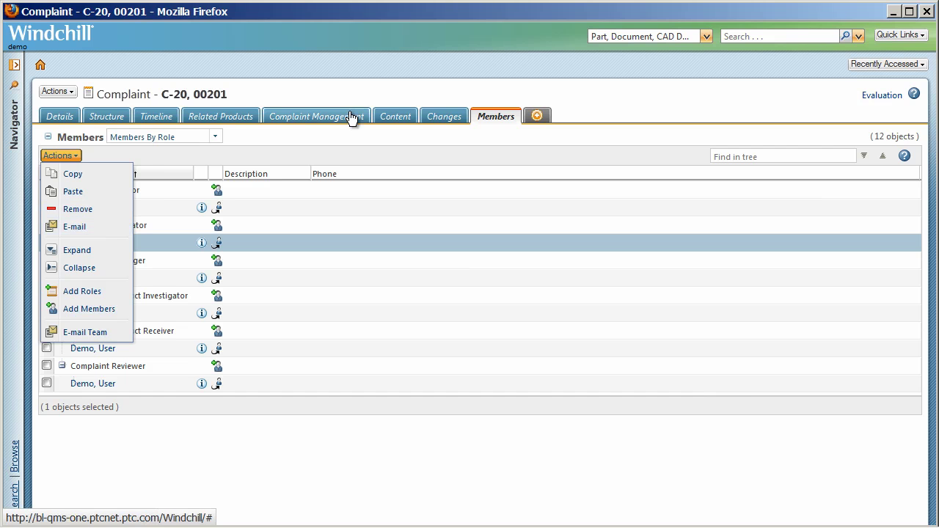
left_click(365, 88)
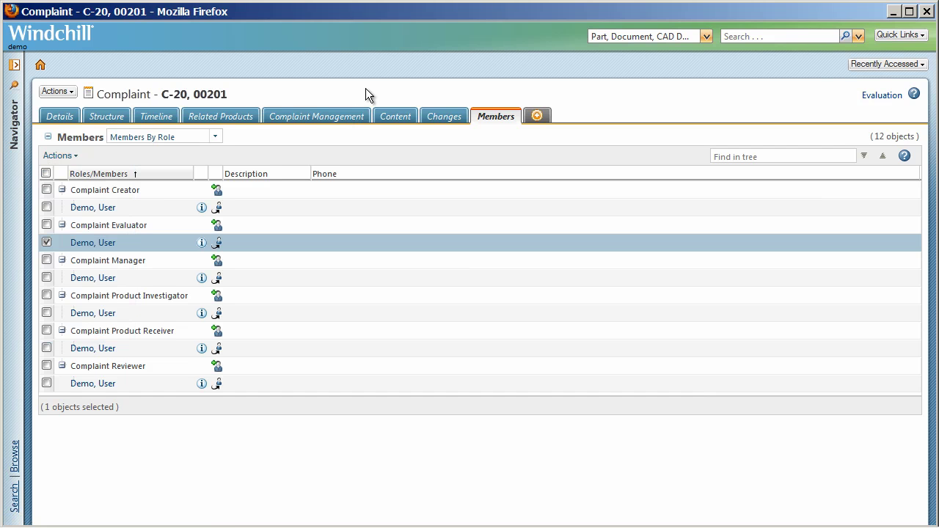
left_click(924, 11)
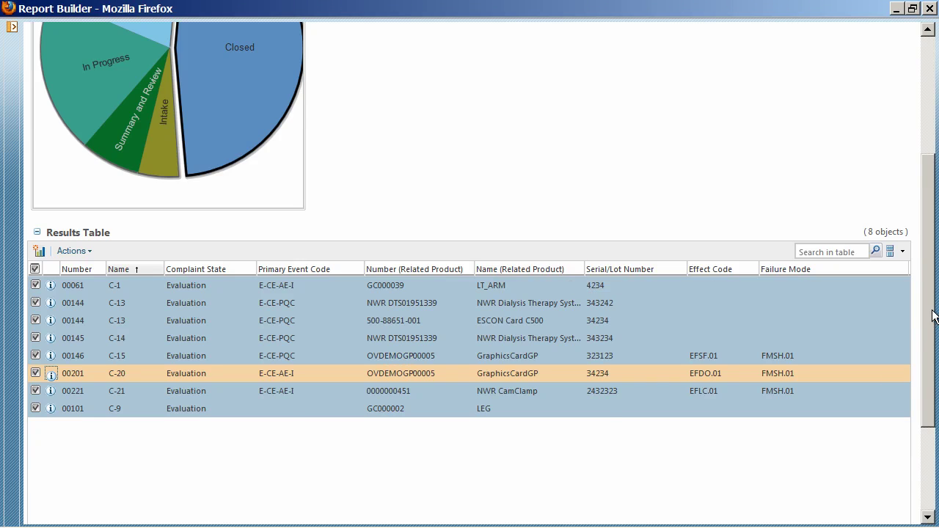
- Close the complaint report and look over the open tasks under My Tasks on the home page
left_click_drag(932, 310, 936, 172)
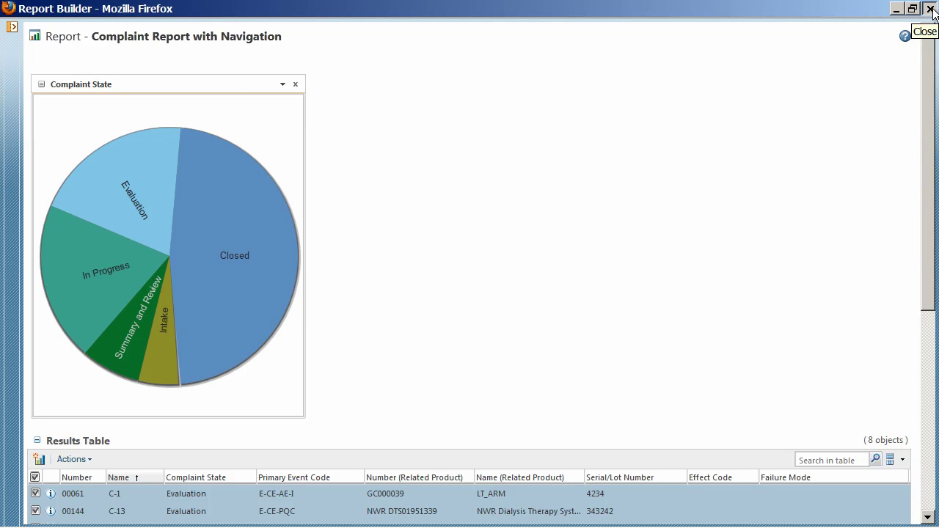
left_click(930, 9)
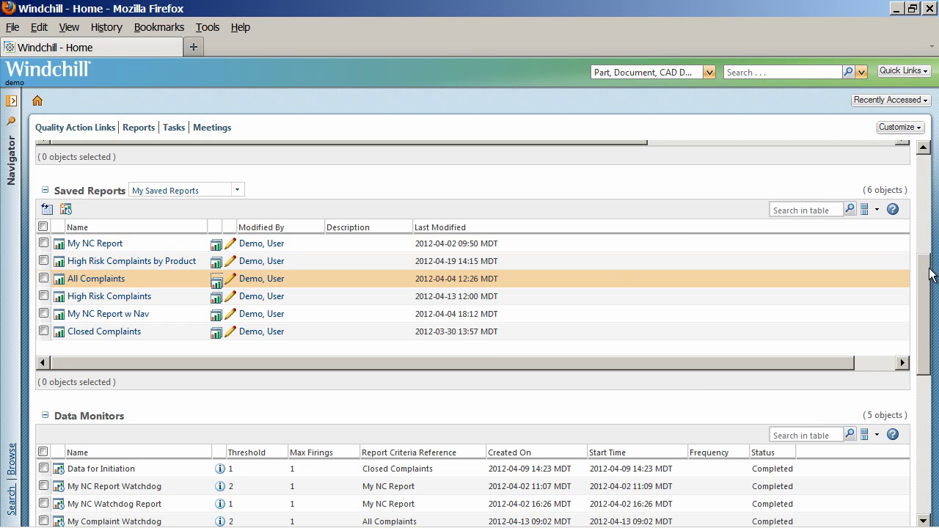
left_click_drag(924, 278, 936, 411)
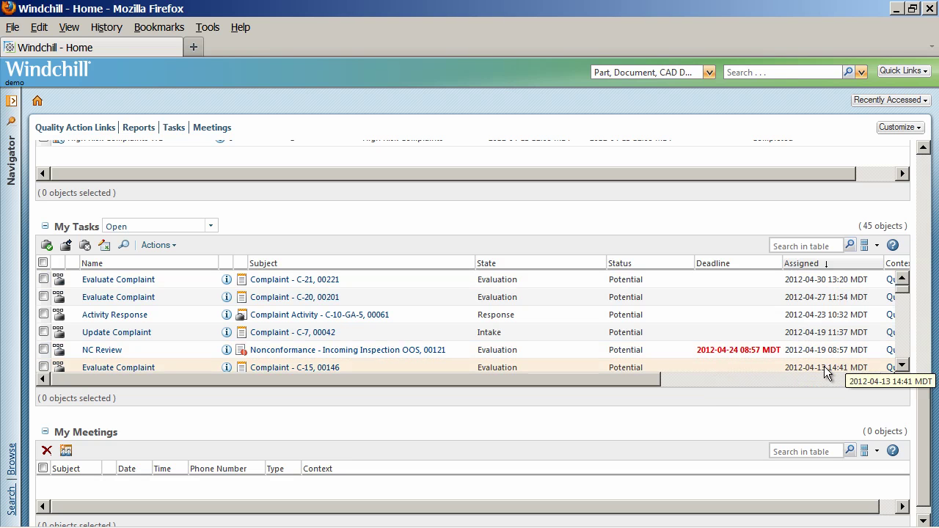
- Filter My Tasks by c-10 and open the Returned Product Processing task for C-10-PIA-12
left_click(805, 248)
type("c")
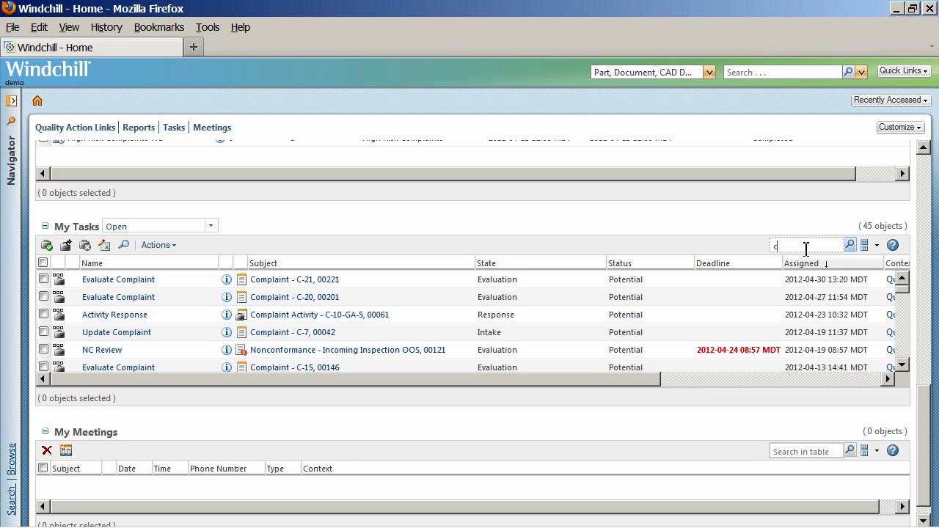
type("-10")
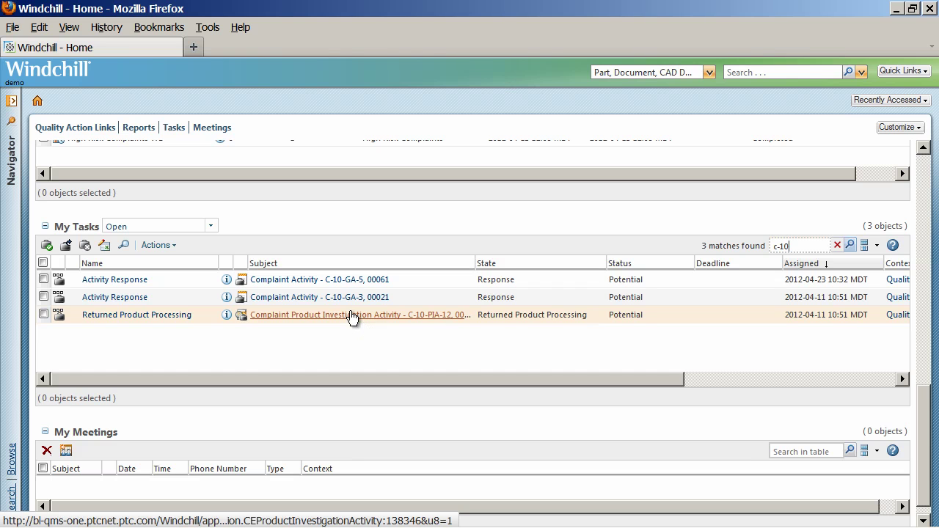
left_click(165, 321)
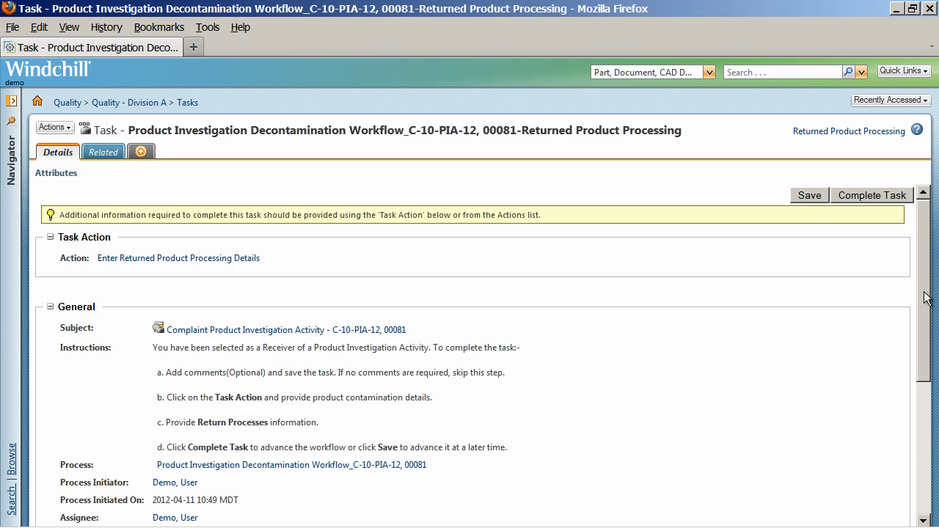
- Look over the Returned Product Processing task, view the C-10 life cycle diagram with its activities, and close the diagram
left_click_drag(924, 297, 926, 326)
left_click(824, 133)
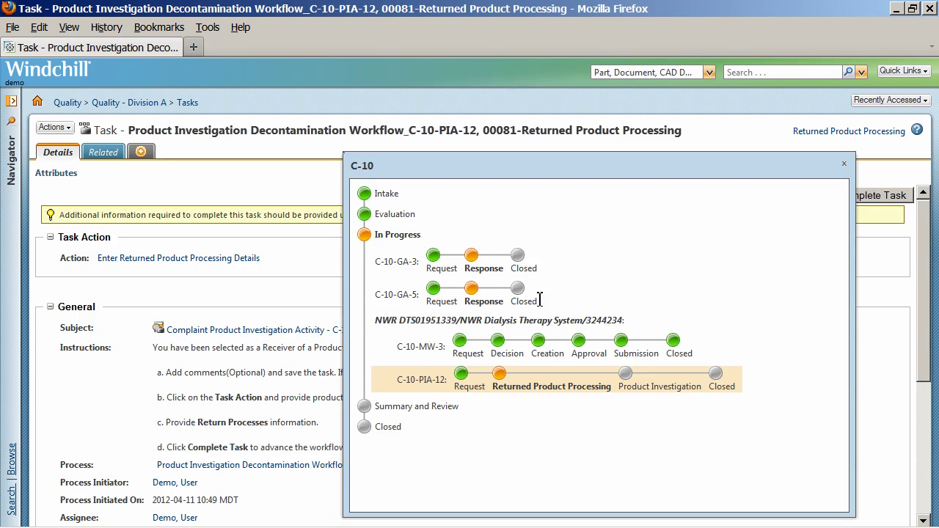
left_click_drag(540, 300, 423, 265)
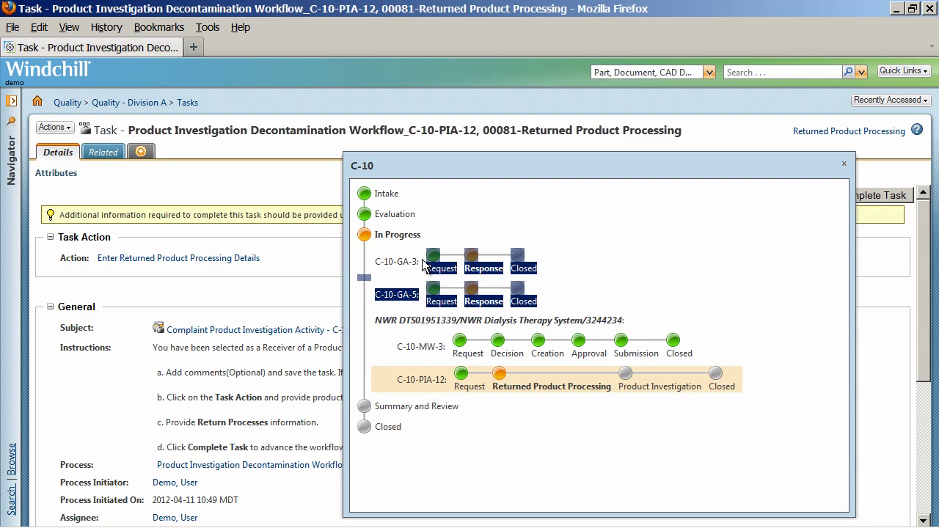
left_click(583, 284)
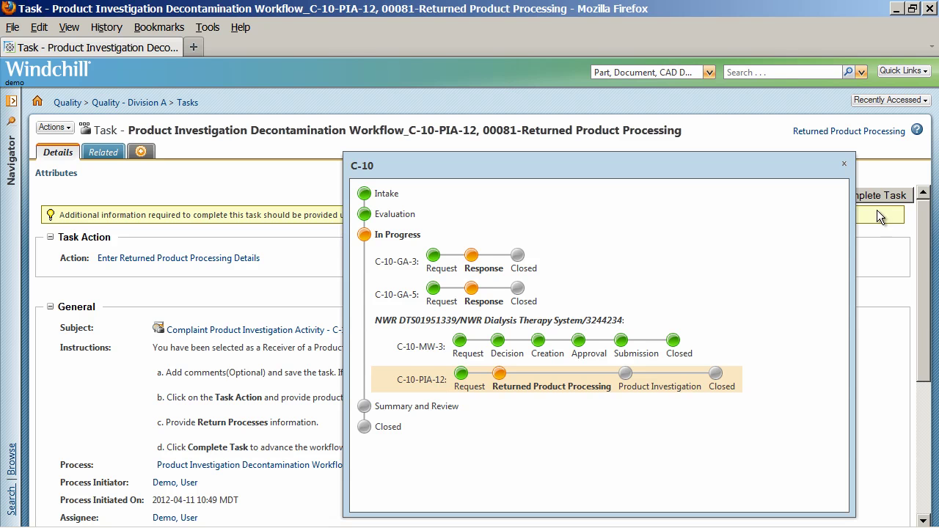
left_click(844, 167)
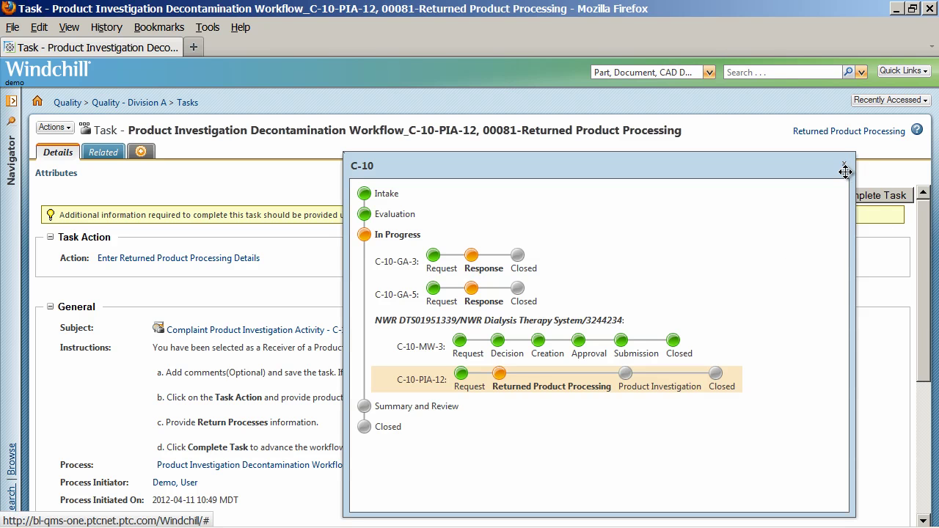
left_click(844, 165)
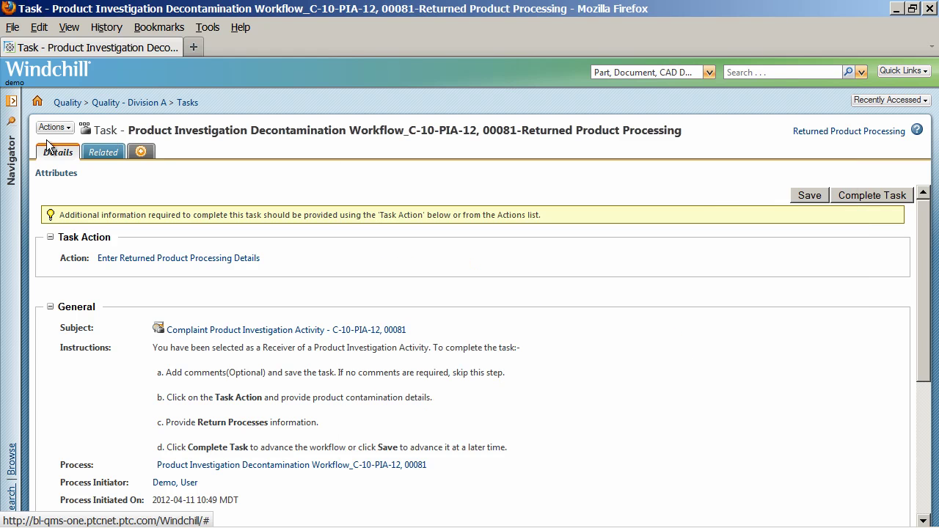
- Return to the home page and filter My Tasks by c-11
left_click(38, 103)
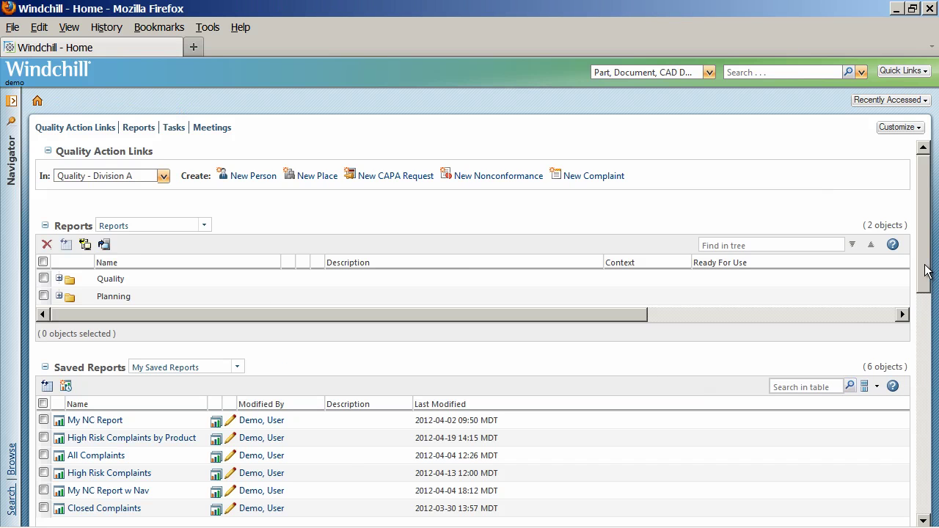
left_click_drag(926, 272, 935, 458)
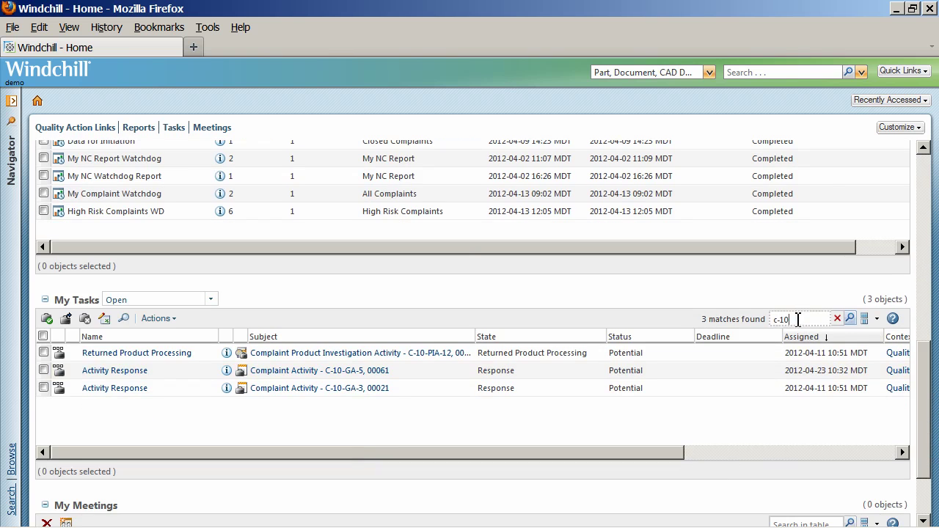
left_click_drag(797, 320, 771, 319)
type("c-11")
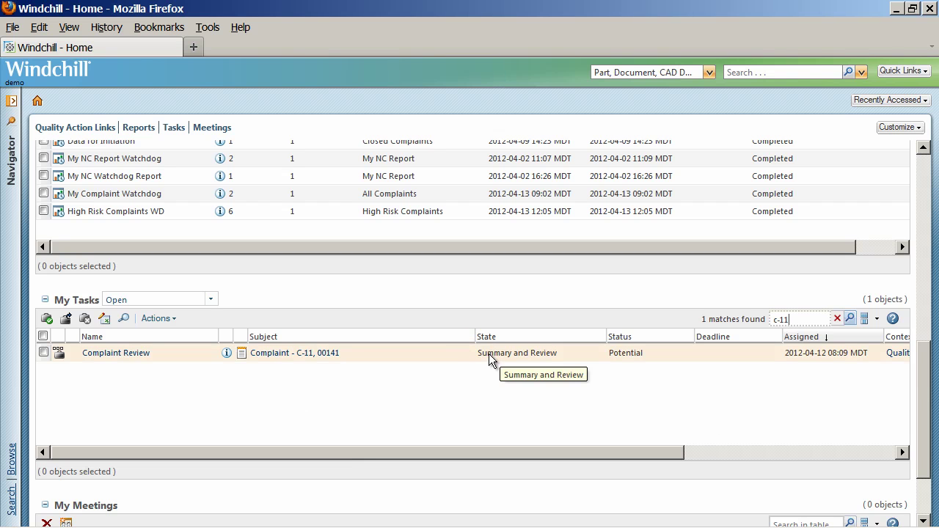
- Open the summary and review form for C-11's Complaint Review task, check its life cycle diagram and CAPA sections, and cancel the form
right_click(191, 354)
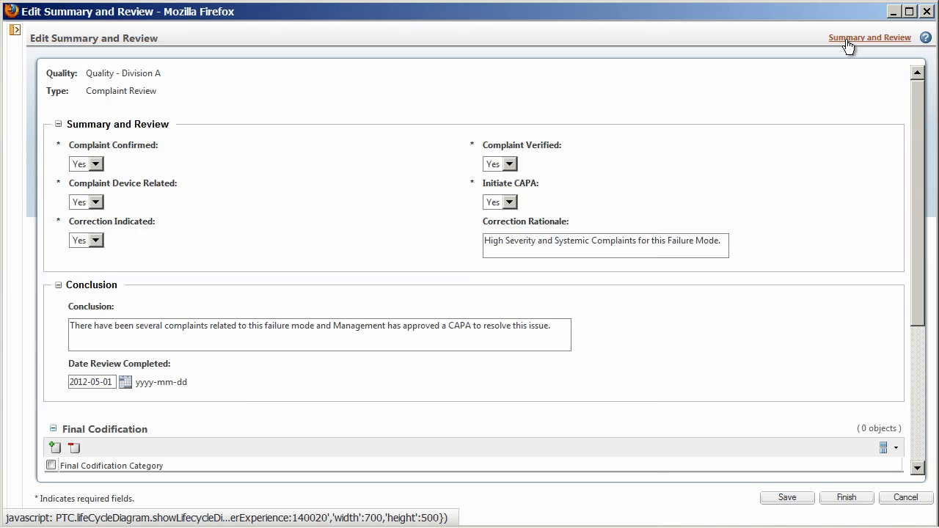
left_click(847, 42)
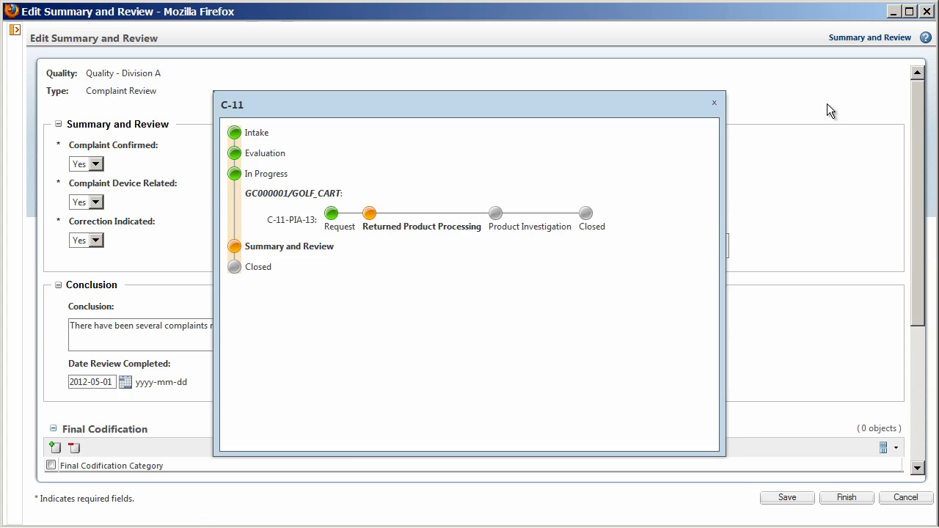
left_click(714, 103)
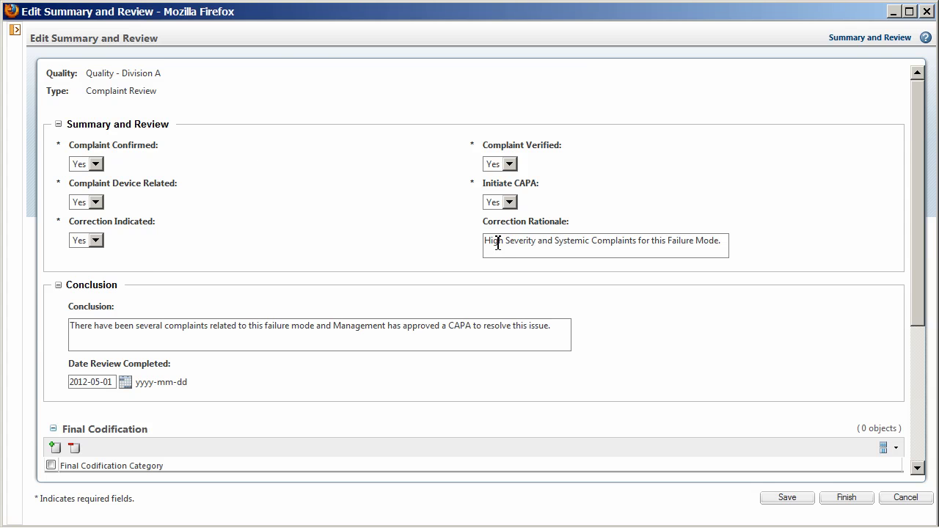
left_click_drag(918, 212, 916, 360)
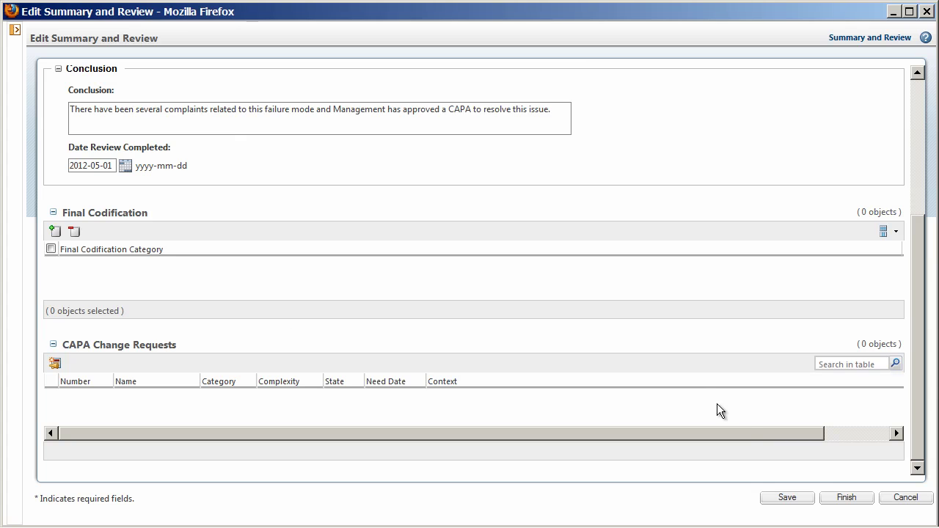
left_click(904, 500)
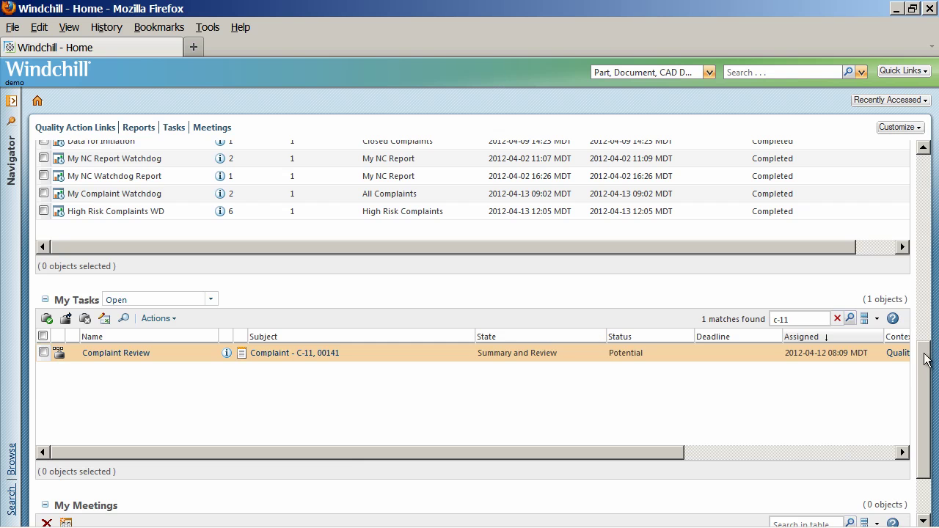
- Browse the recent products and projects in the navigator, and open the complaint list of Quality - Division A
left_click_drag(927, 366, 929, 174)
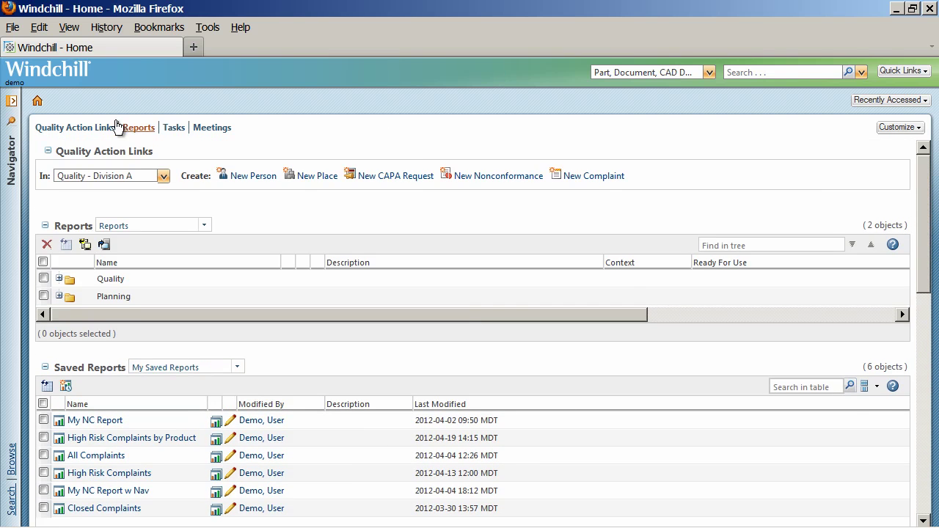
left_click(12, 102)
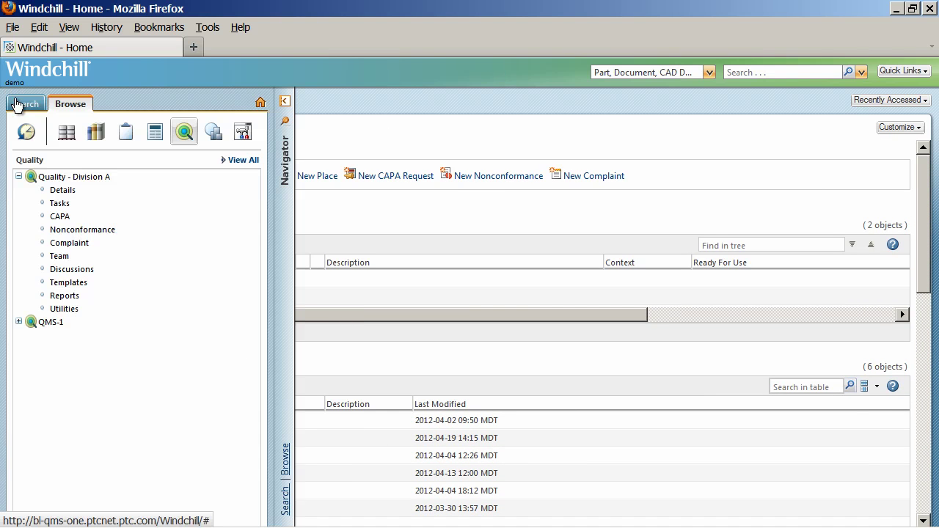
left_click(66, 132)
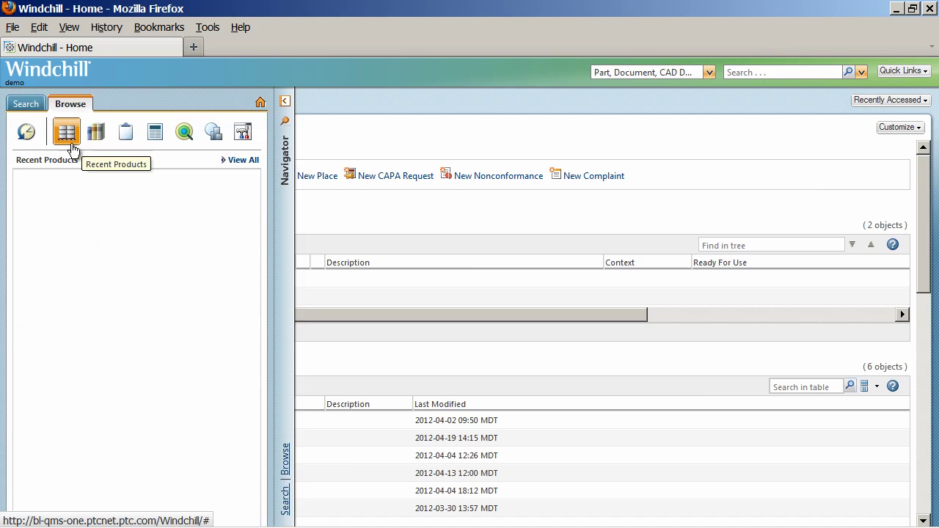
left_click(126, 135)
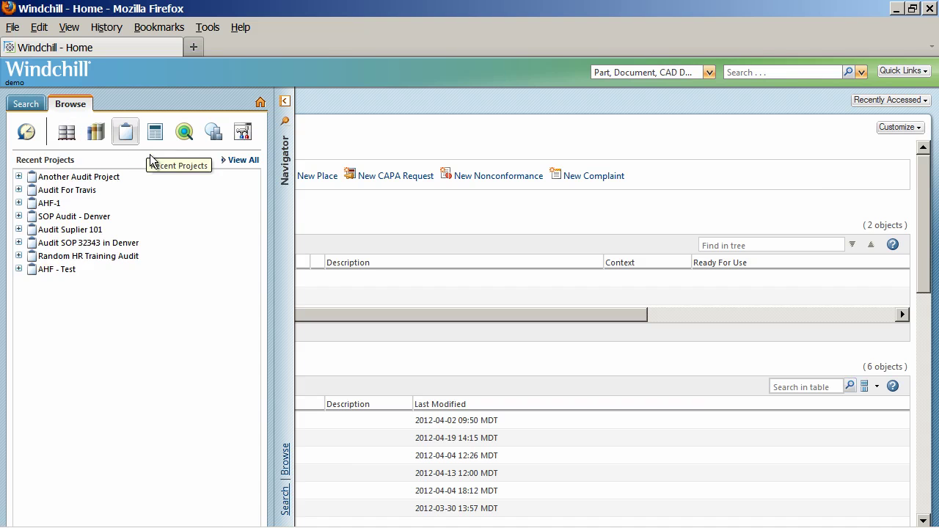
left_click(184, 135)
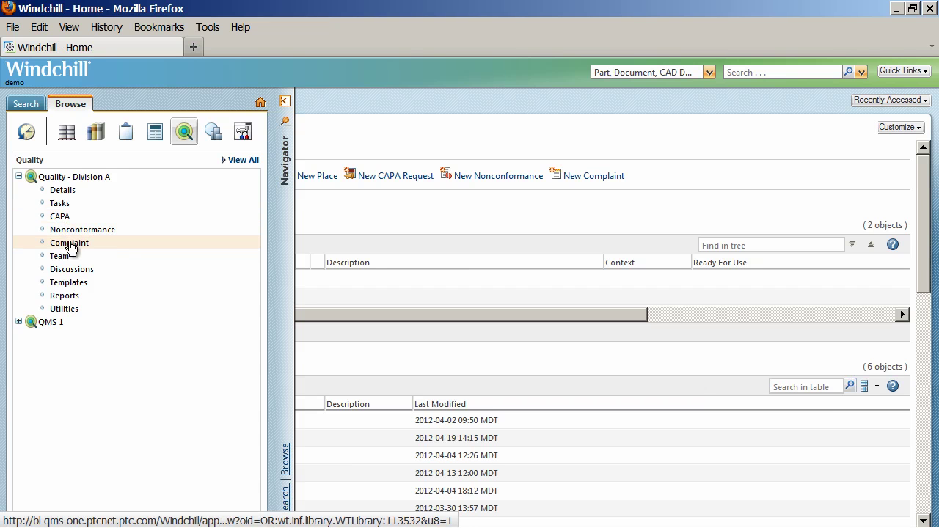
left_click(70, 242)
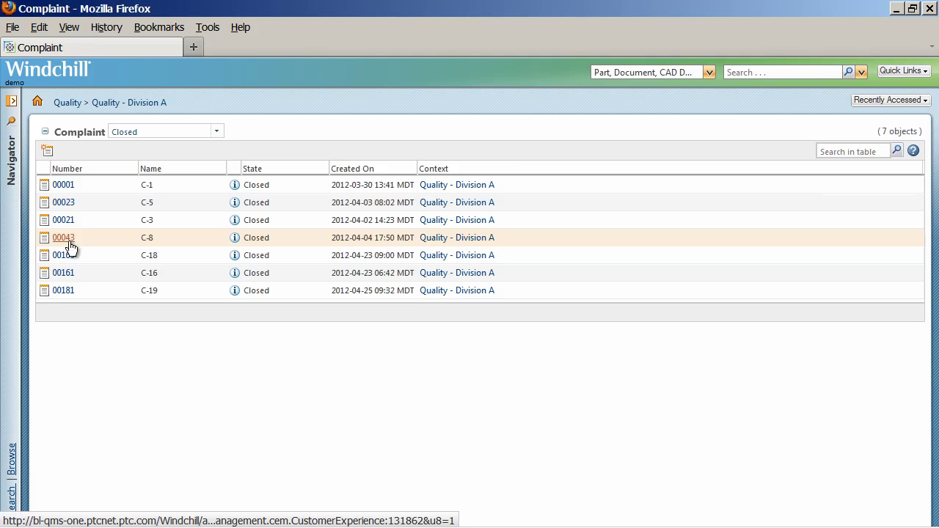
- Look over the available complaint list views without choosing one, and open closed complaint C-19, 00181
left_click(220, 132)
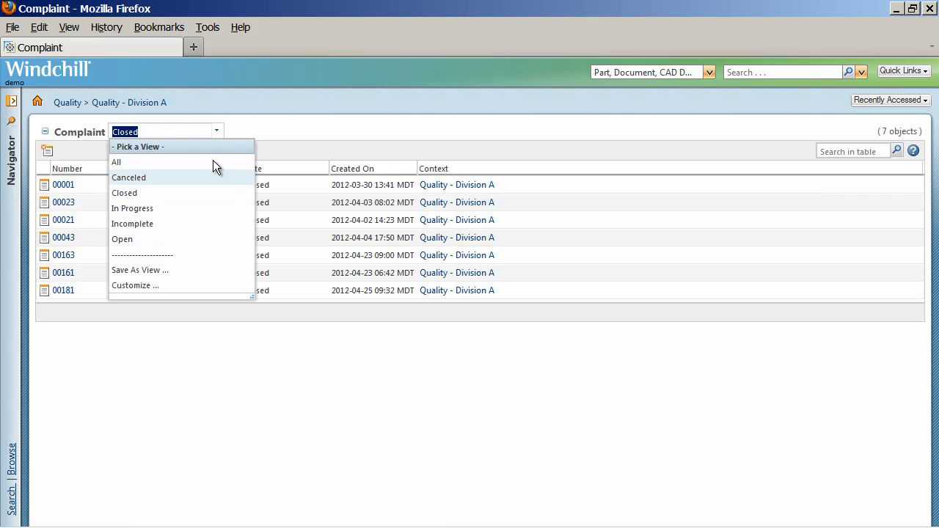
left_click(267, 131)
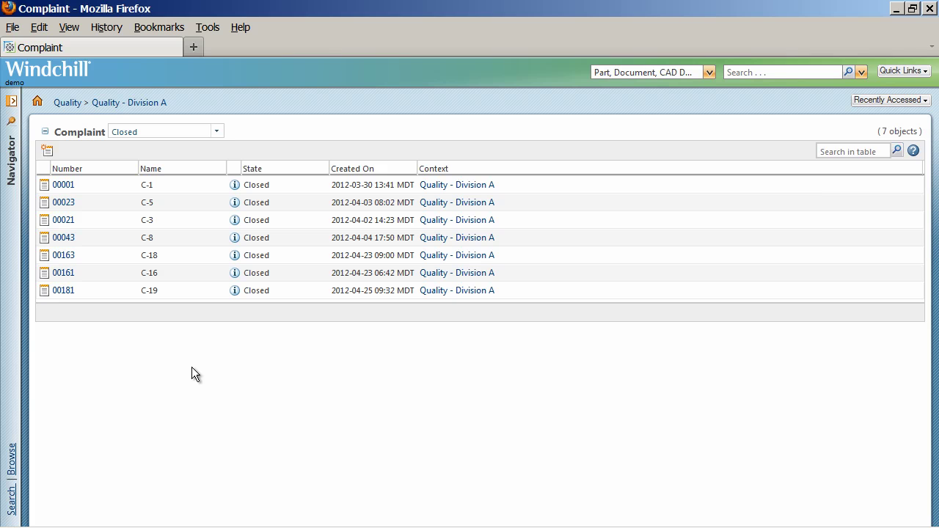
left_click(234, 291)
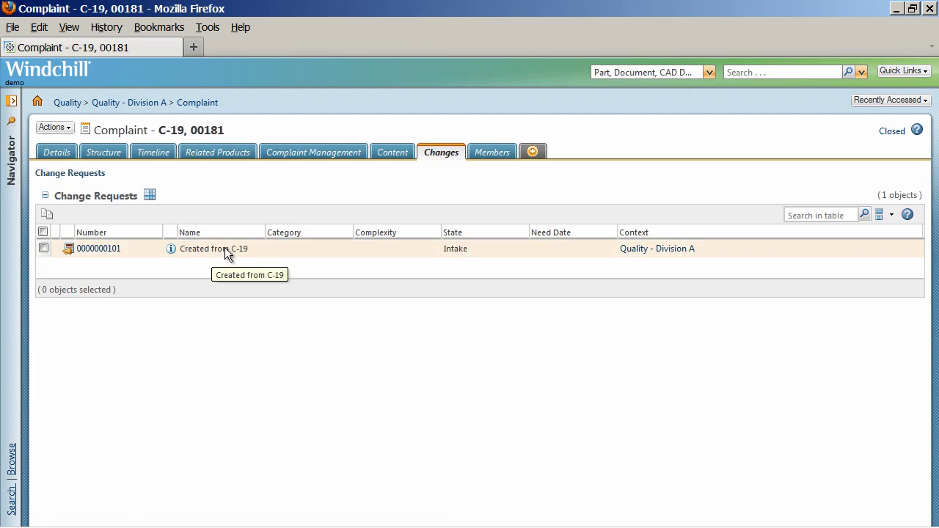
- Examine the intake, summary and review, and related products in C-19's structure, including the product details of GC000017
left_click(97, 155)
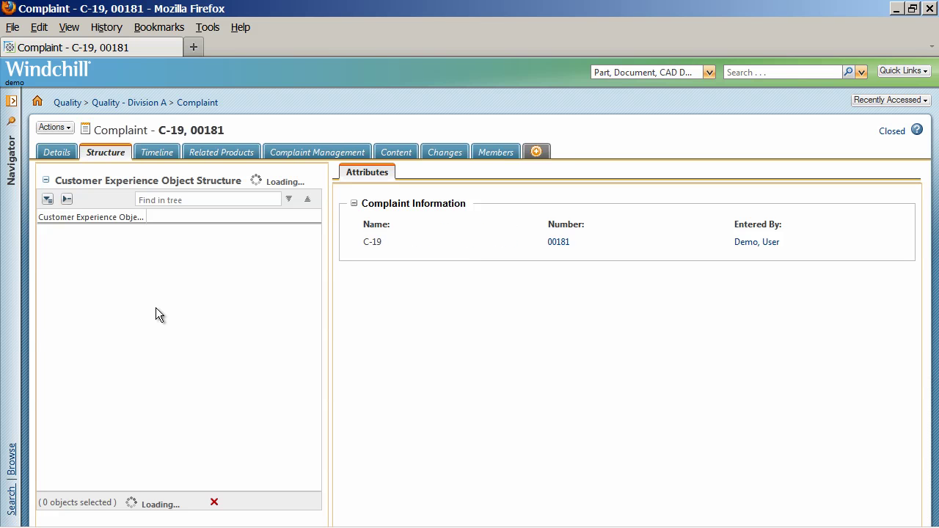
left_click(90, 253)
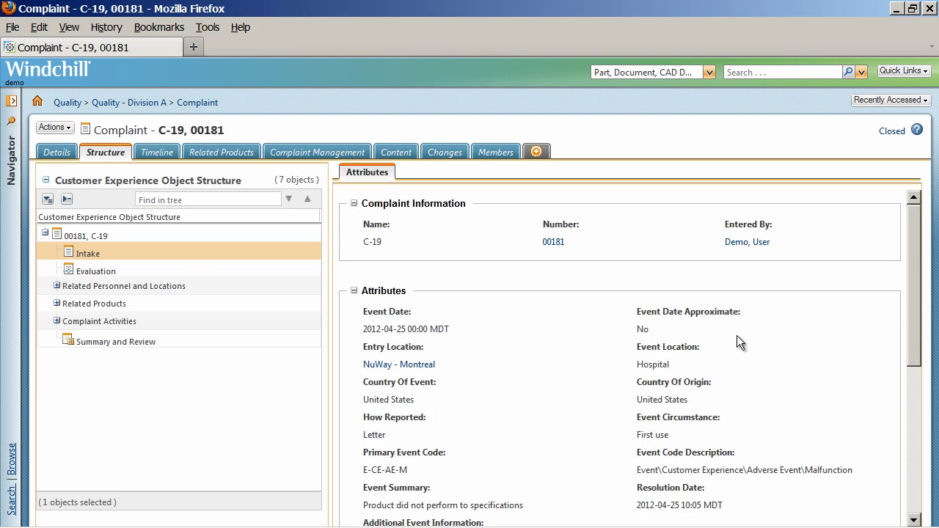
left_click_drag(915, 300, 485, 380)
left_click(95, 342)
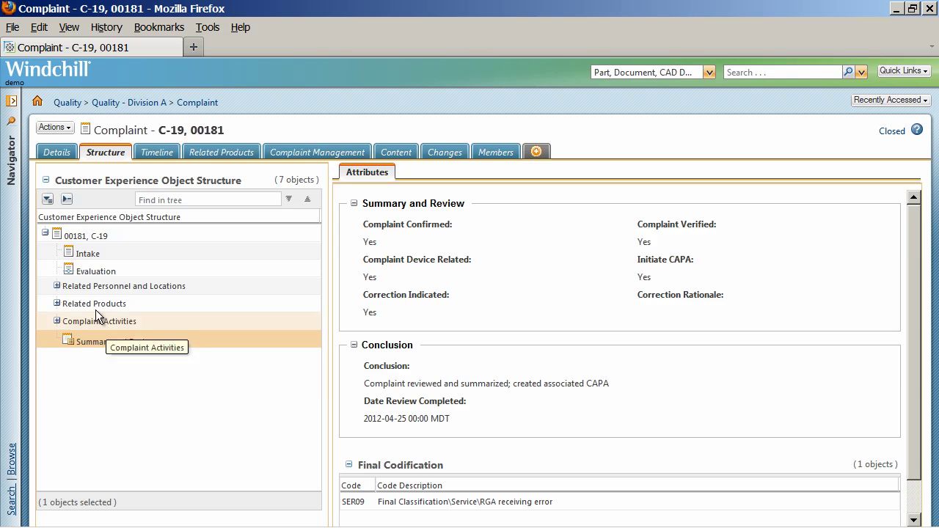
left_click(97, 303)
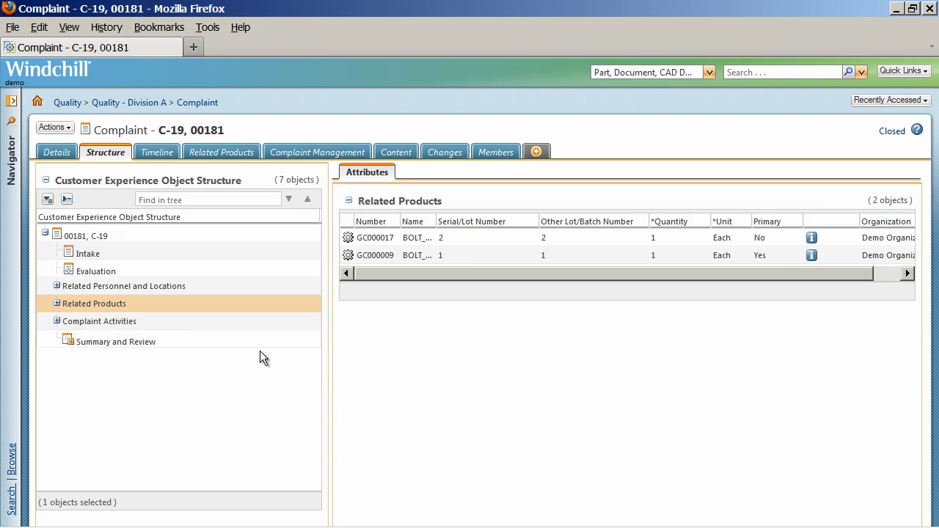
left_click(57, 303)
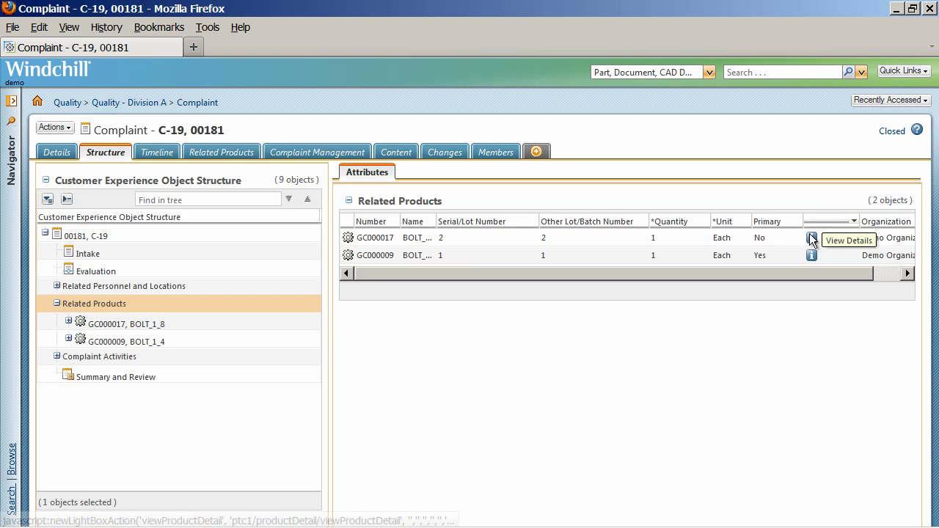
left_click(811, 238)
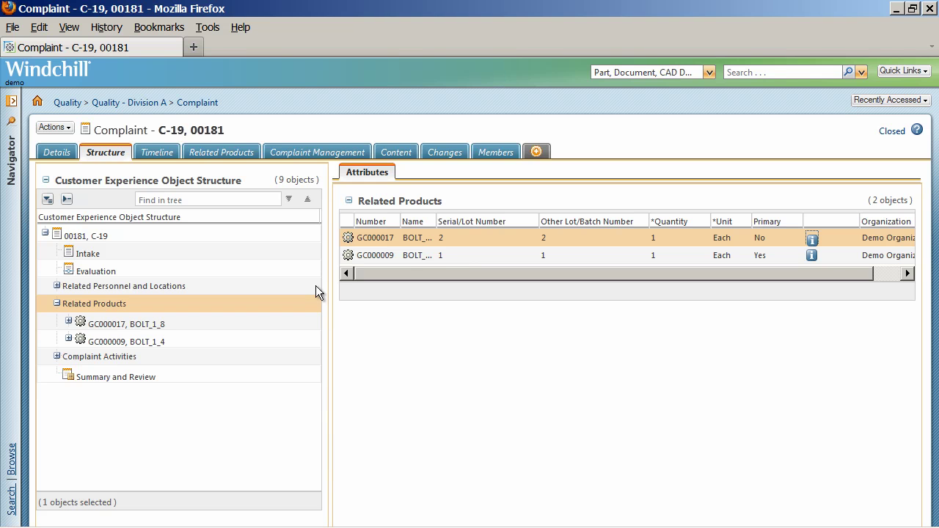
- Review C-19's related personnel and activities, and open the CAPA request created from C-19 to view its affected objects
left_click(302, 159)
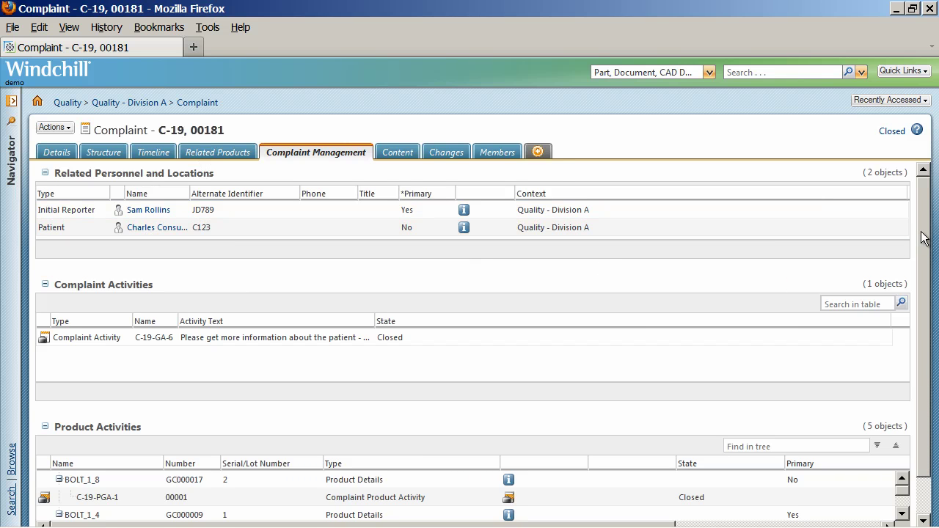
scroll(922, 236, "down", 1)
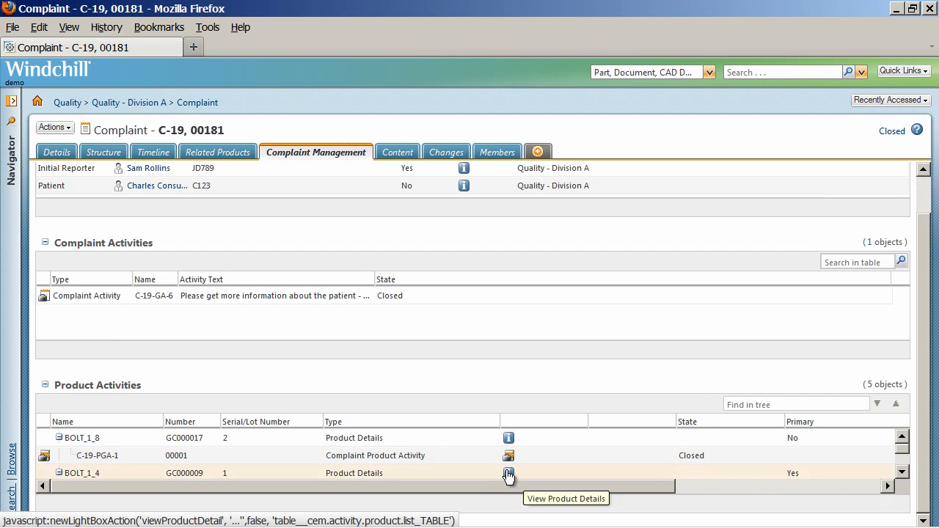
left_click(445, 152)
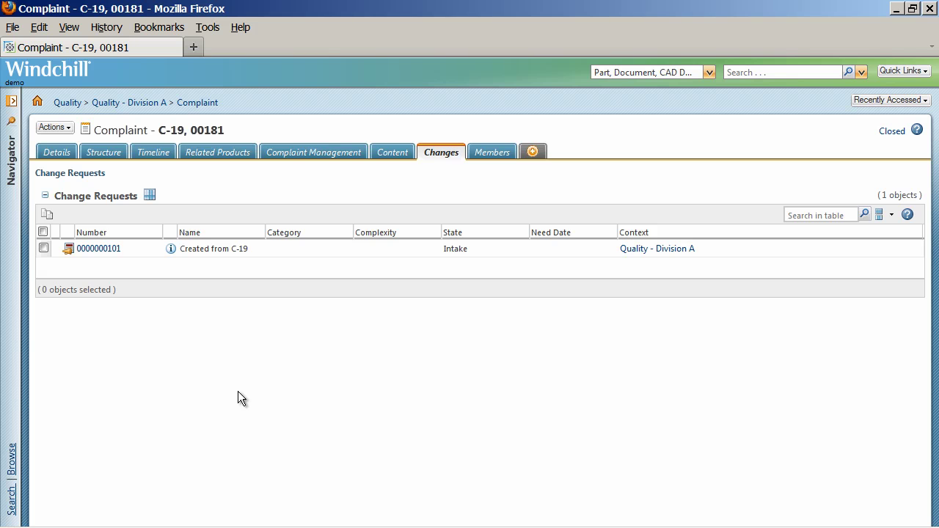
left_click(171, 250)
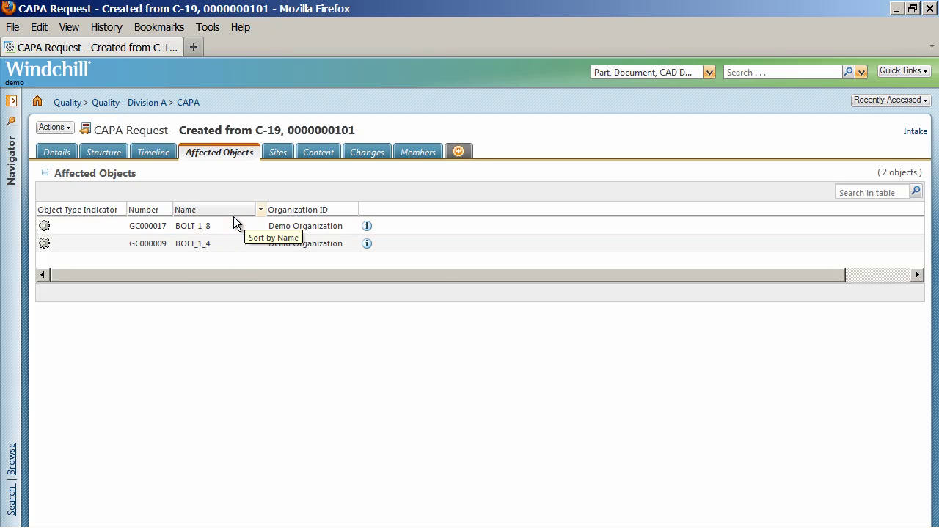
- Review the changes related to affected part GC000009, BOLT_1_4, and open complaint C-19 from its issues and variances
left_click(366, 244)
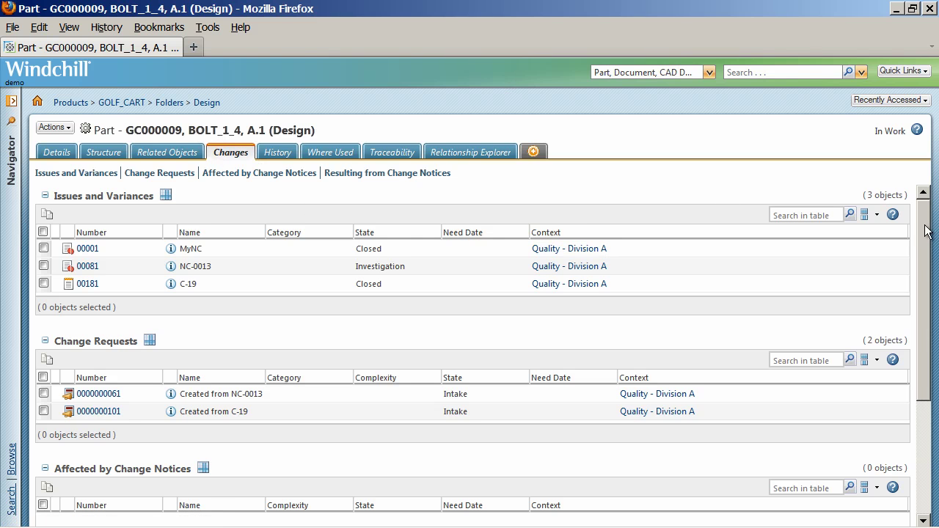
scroll(328, 266, "down", 1)
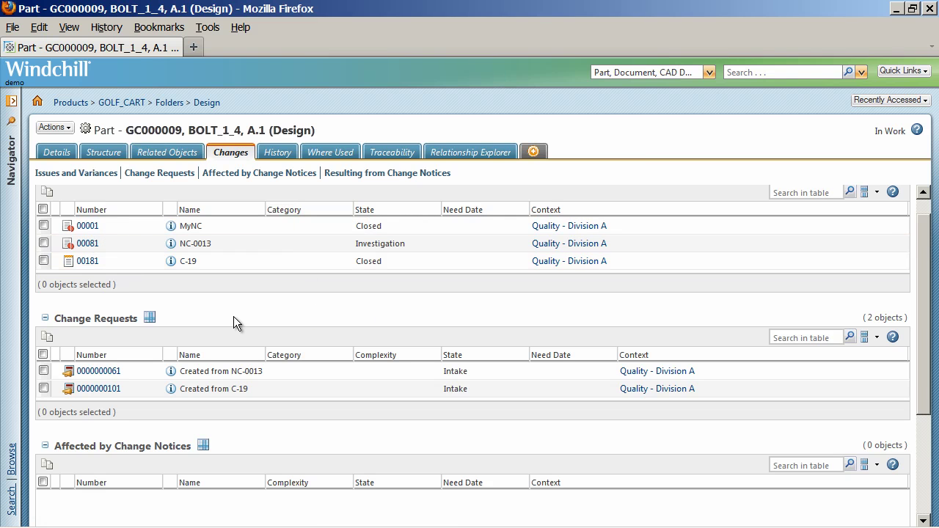
left_click(170, 262)
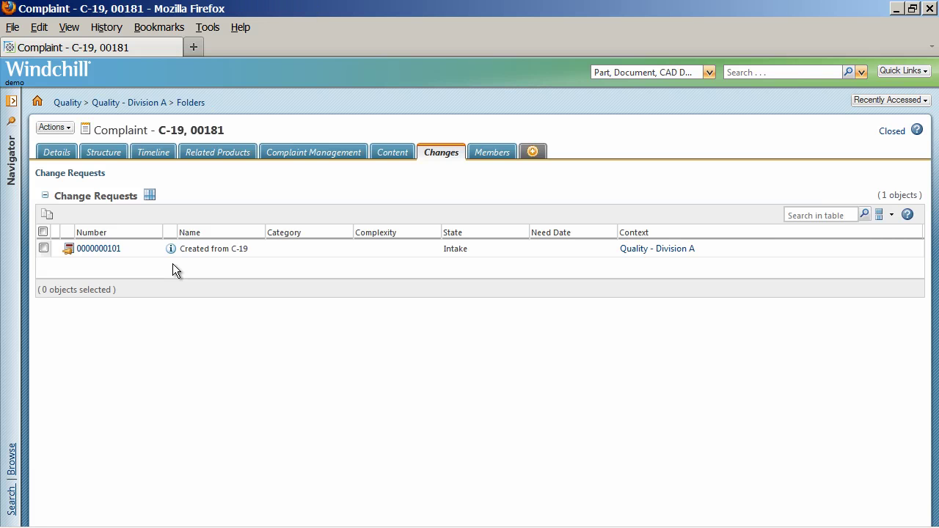
- From the home page, examine the settings, schedule and notification options of a new data monitor for the All Complaints report, and cancel it
left_click(38, 103)
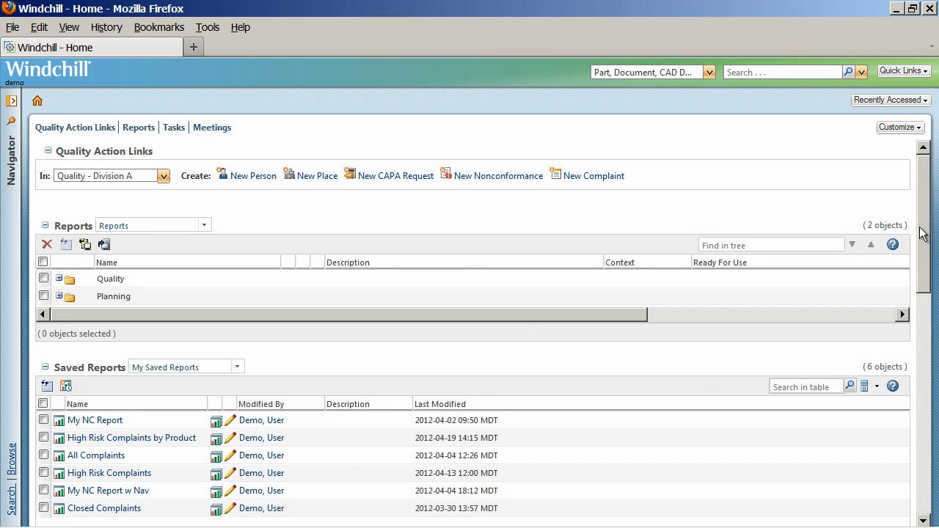
scroll(923, 230, "down", 5)
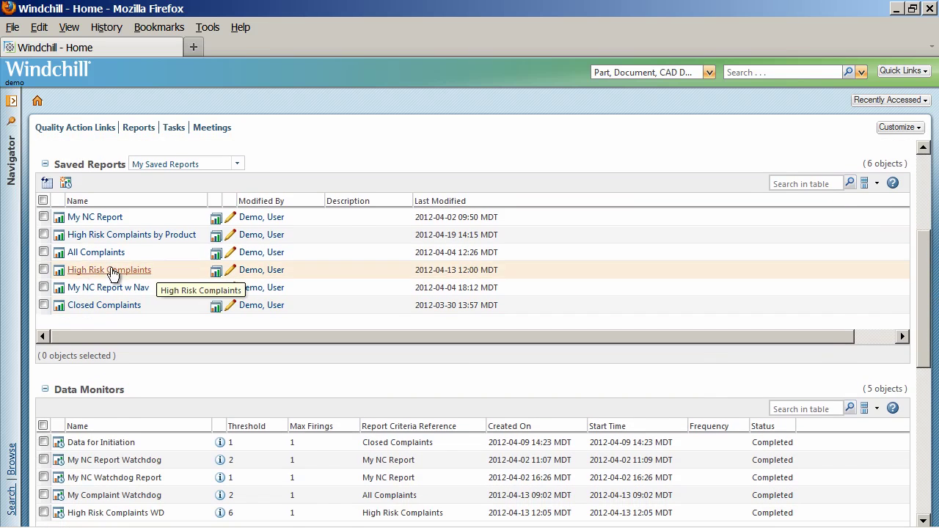
left_click(44, 253)
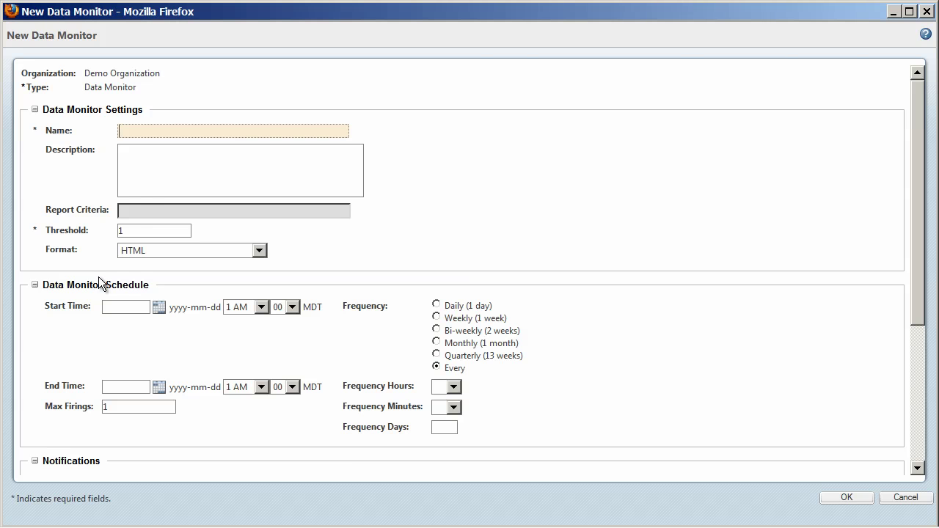
left_click(154, 160)
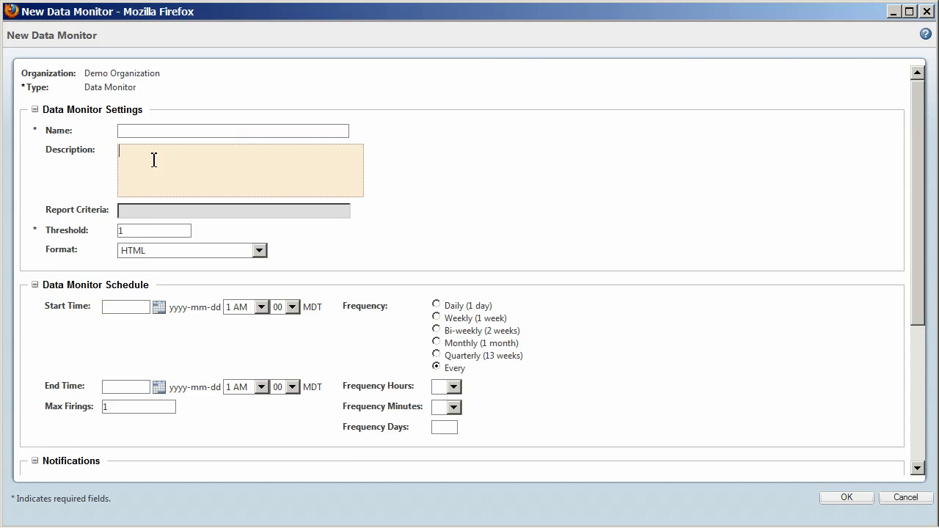
double_click(128, 231)
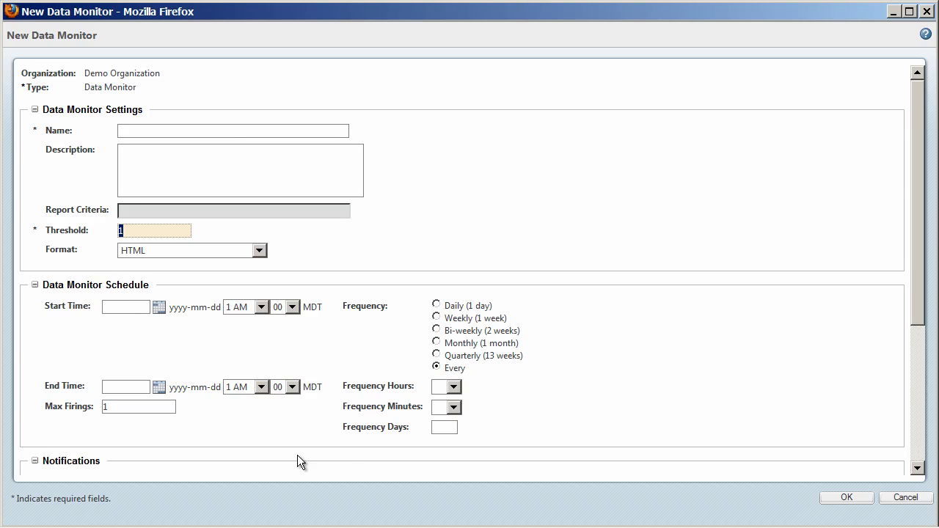
left_click_drag(916, 273, 925, 418)
left_click(228, 283)
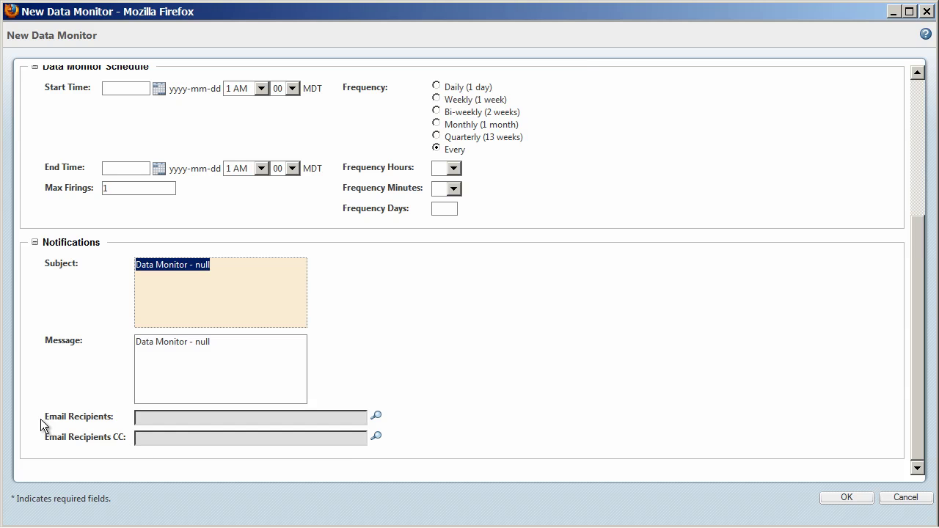
left_click_drag(42, 418, 127, 419)
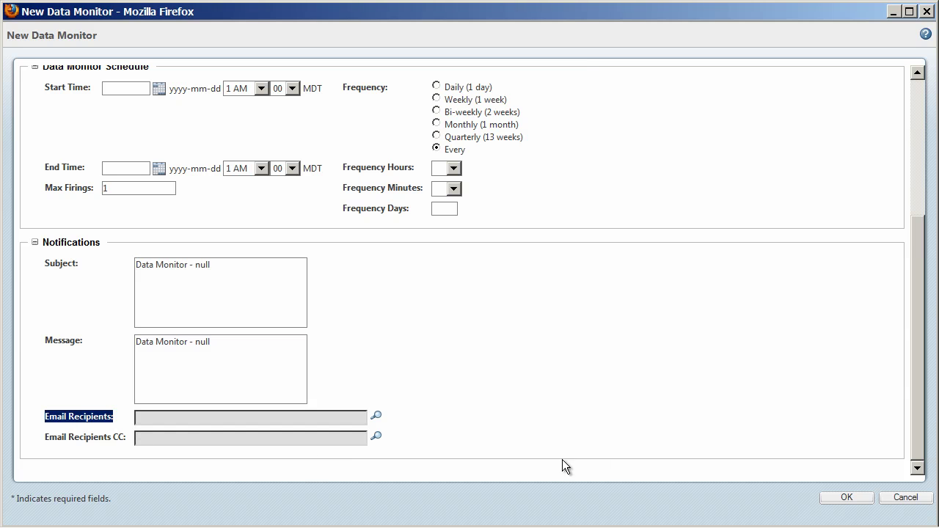
left_click(888, 506)
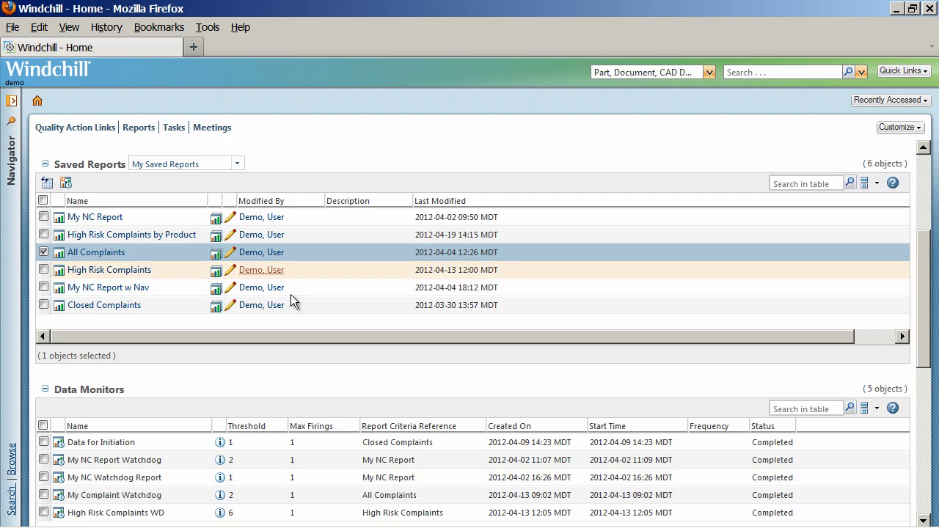
- Find the High Risk Complaints WD data monitor and open its executed High Risk Complaints report in Firefox
left_click_drag(926, 270, 926, 311)
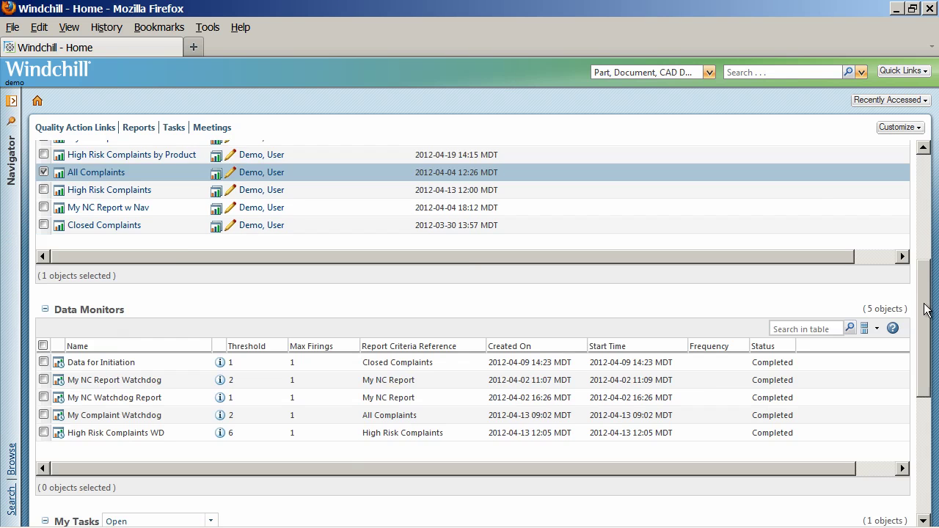
scroll(926, 310, "down", 3)
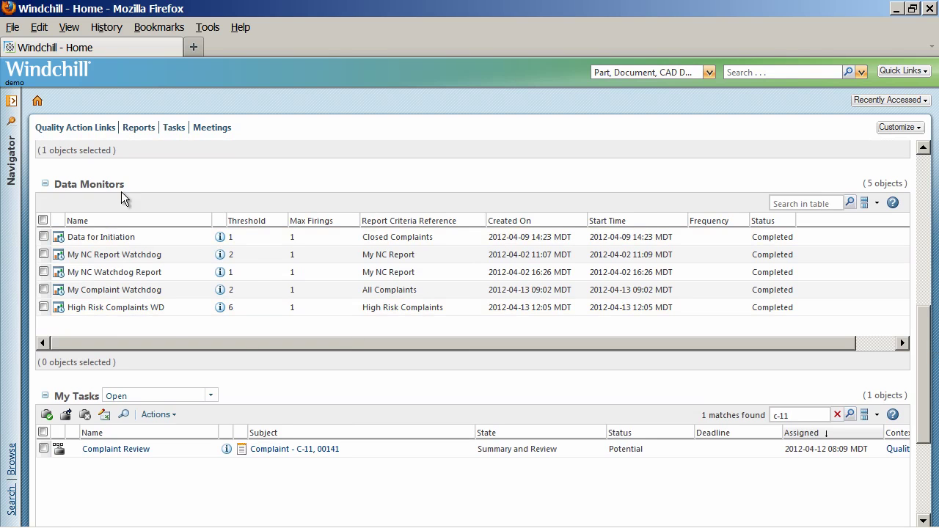
left_click(221, 309)
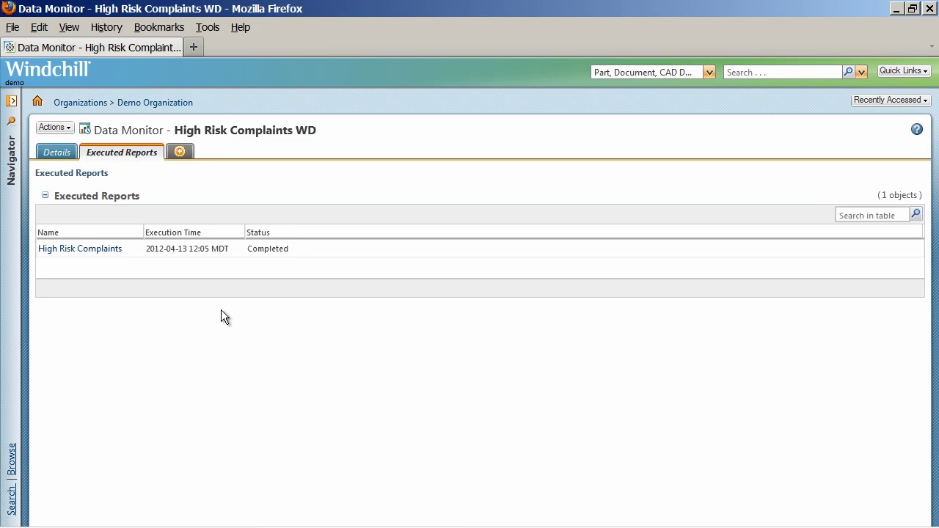
left_click(106, 249)
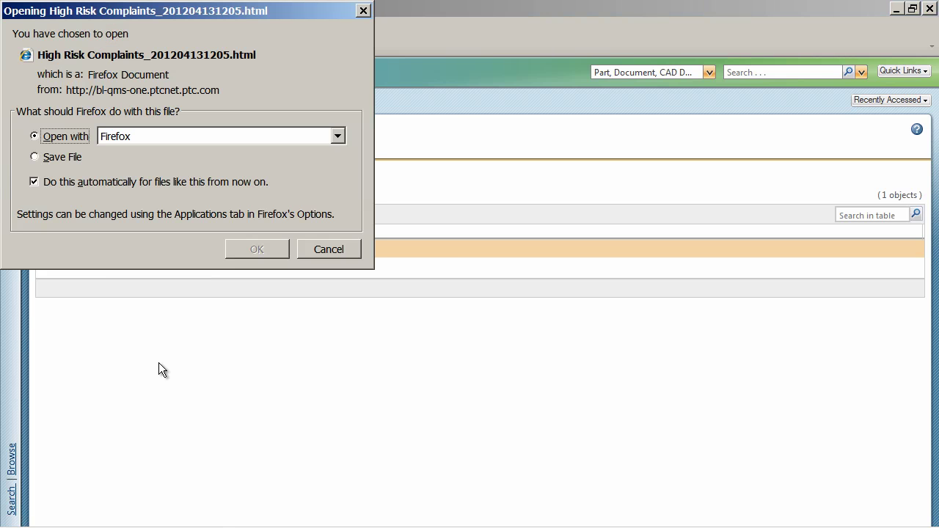
left_click(257, 248)
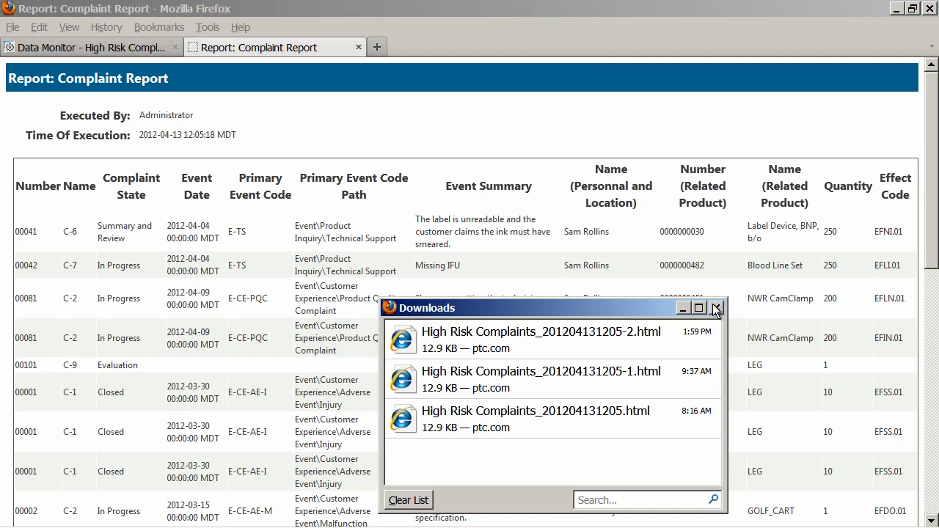
left_click(712, 308)
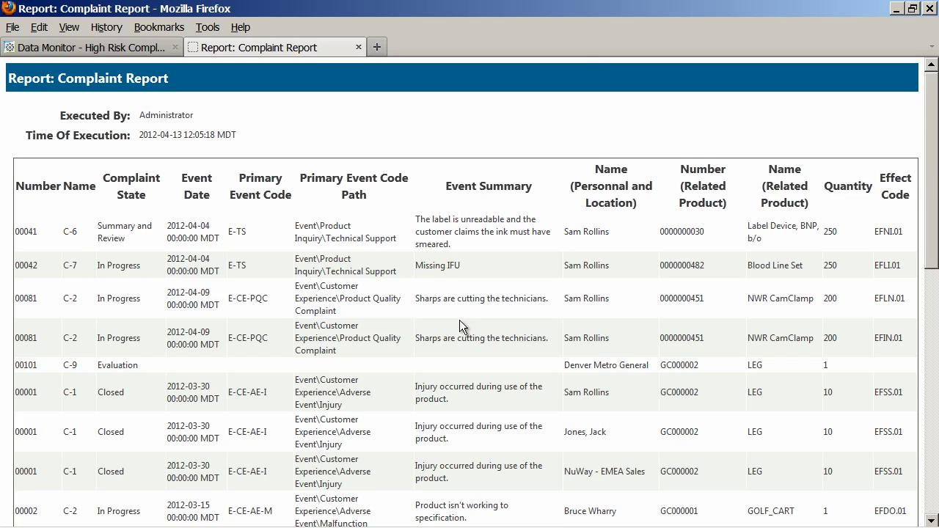
- Read through the executed complaint report to its end, close it and return to the home page
scroll(933, 173, "down", 1)
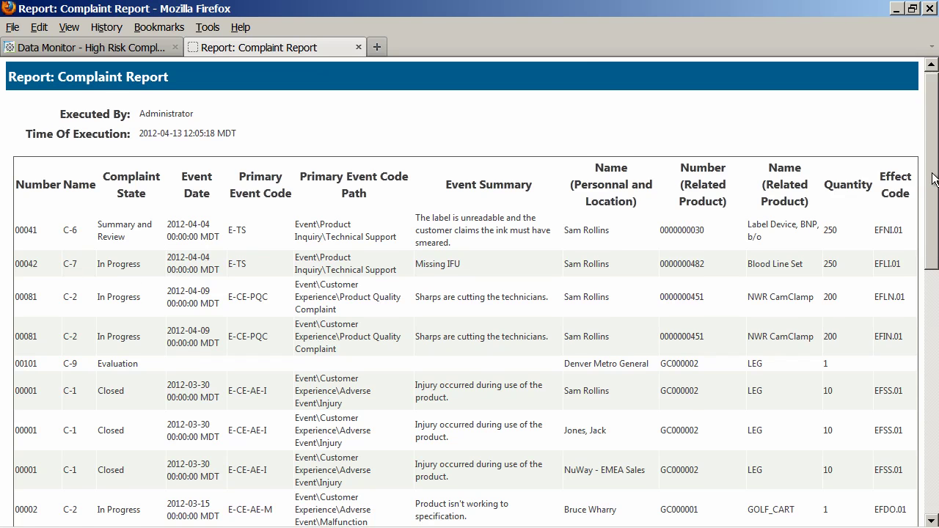
scroll(932, 178, "down", 4)
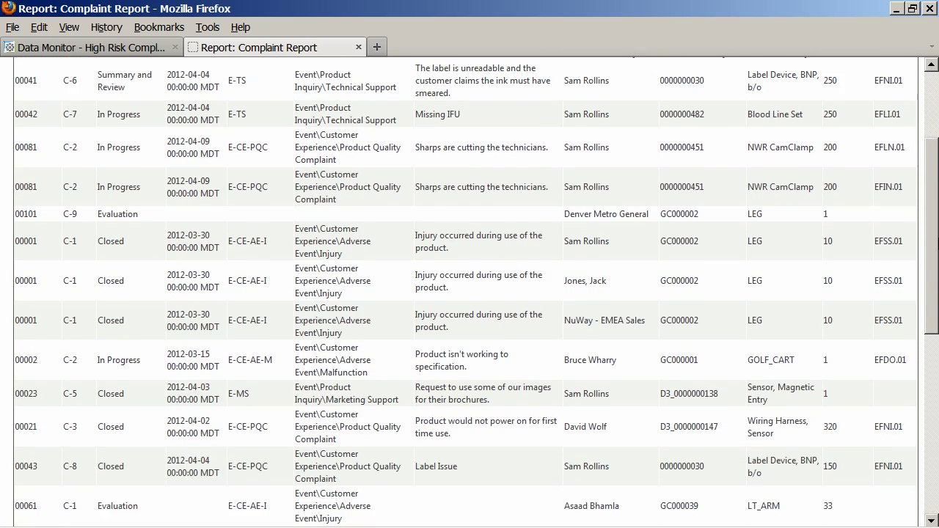
scroll(933, 178, "down", 11)
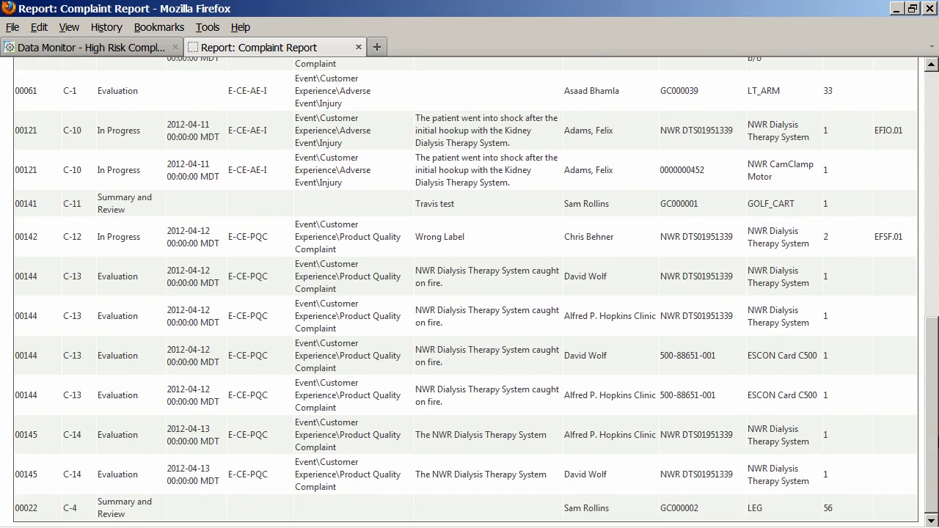
key("Home")
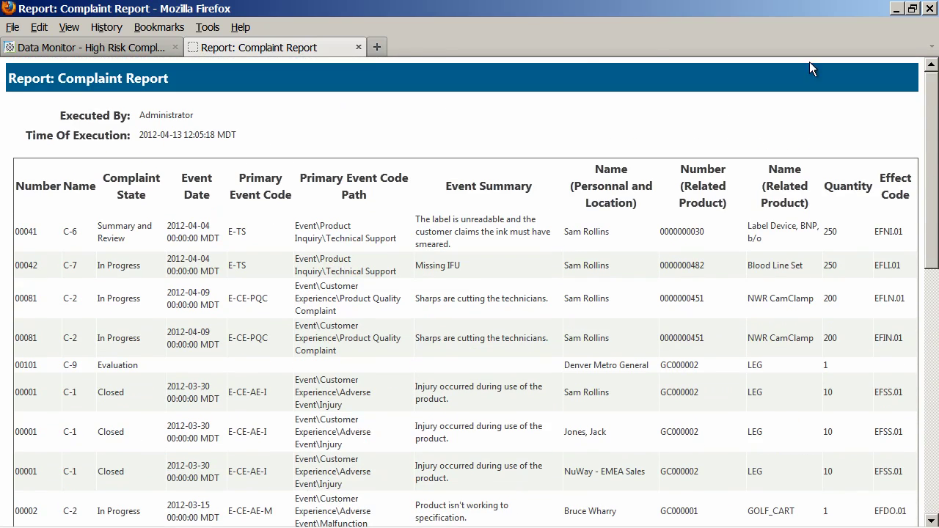
left_click(358, 47)
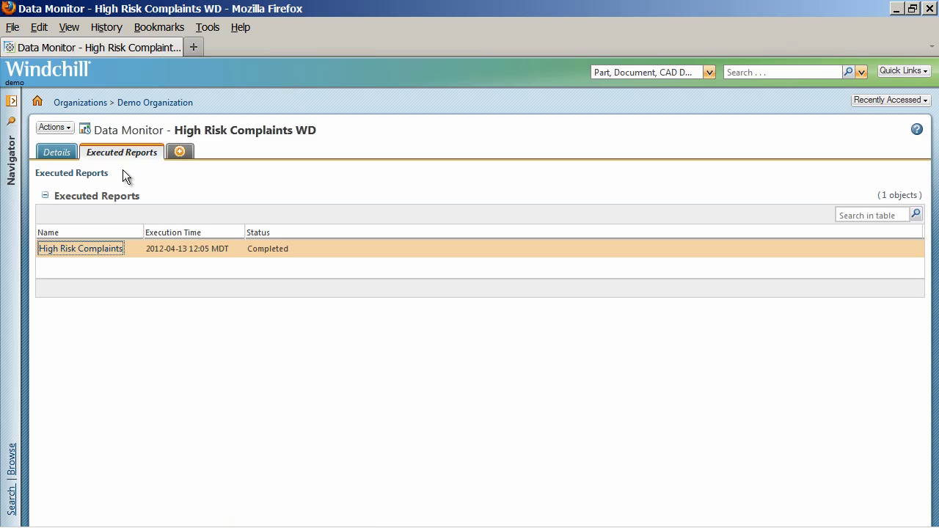
left_click(37, 102)
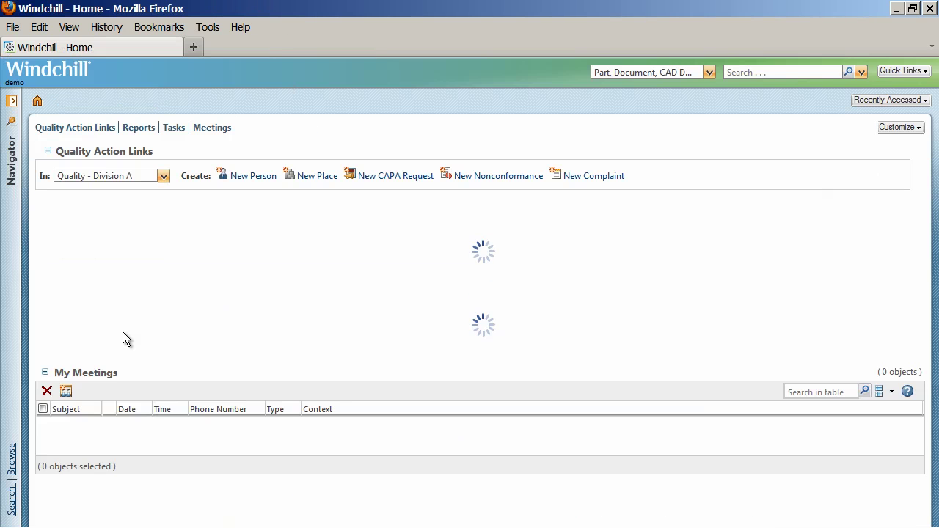